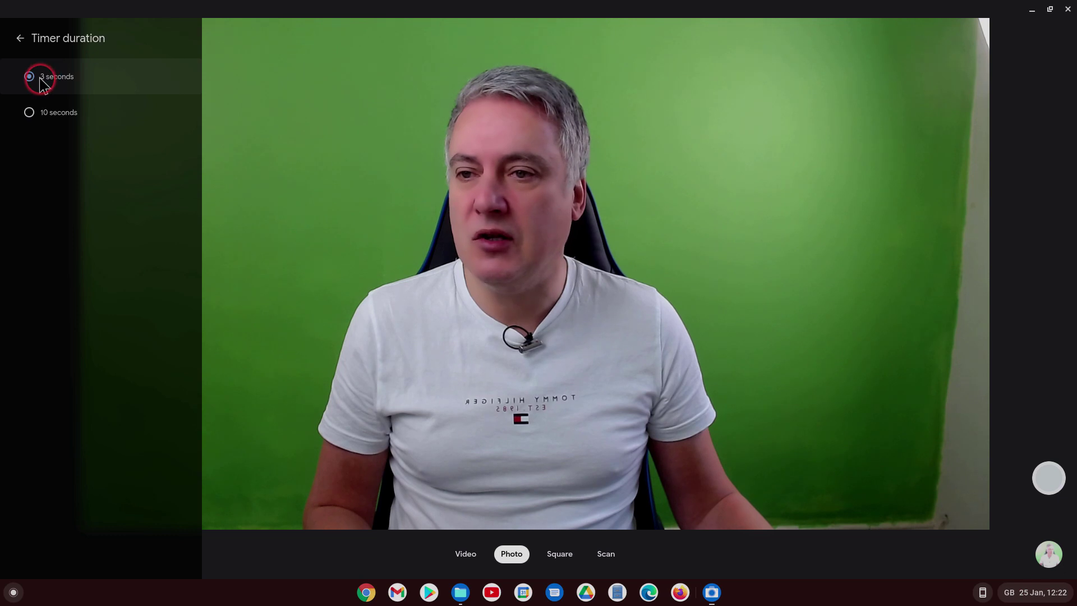
Leave the timer duration settings for the camera view and toggle the self-timer
click(20, 39)
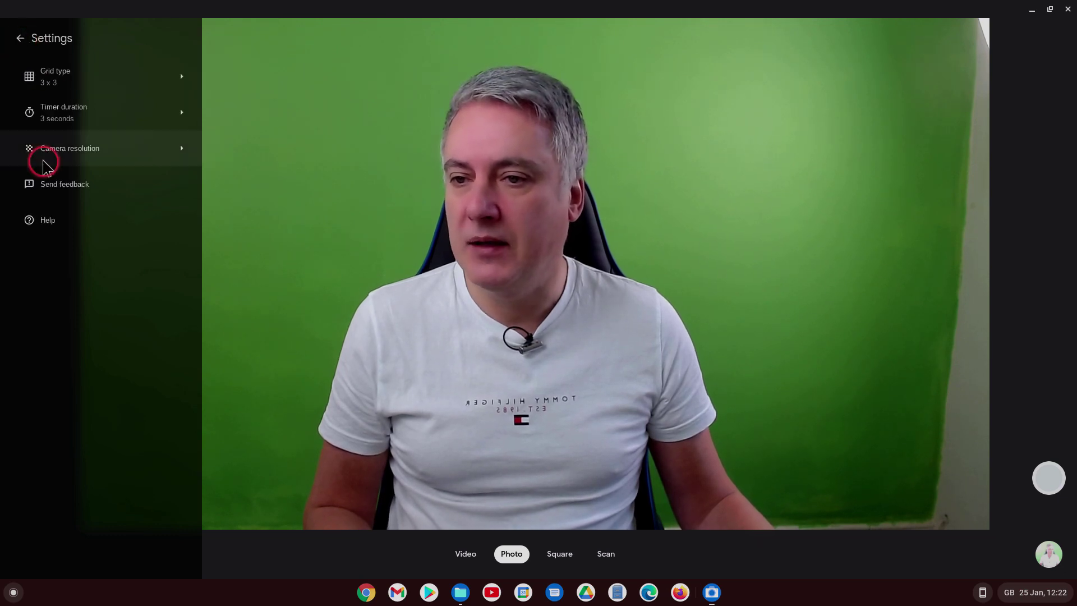
click(32, 46)
click(22, 40)
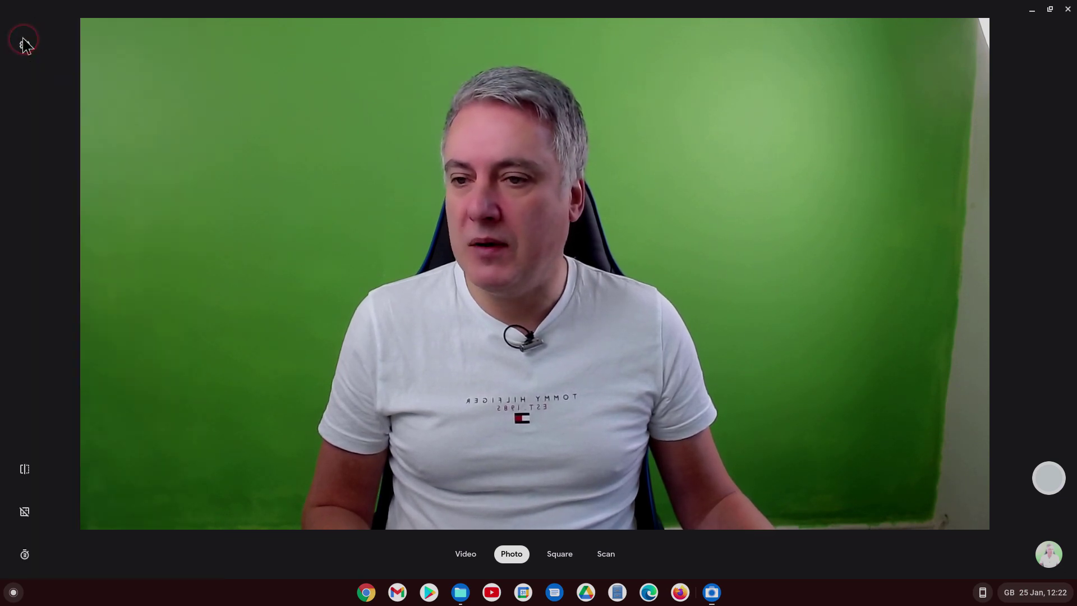
click(19, 562)
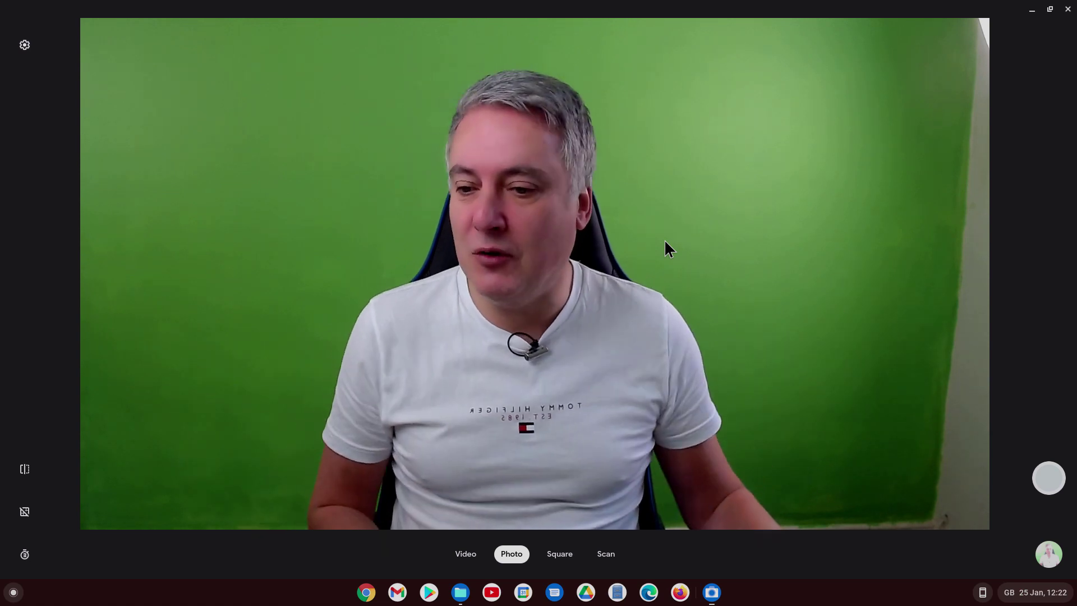
click(23, 563)
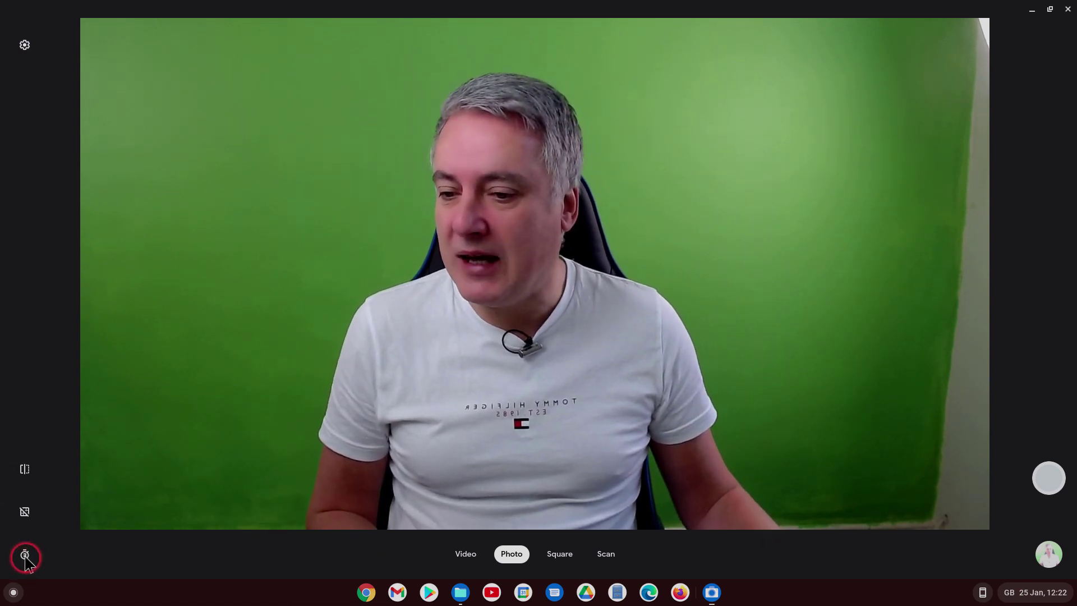
Try a timer duration of 10 seconds, restore it to 3 seconds and close the settings
click(25, 46)
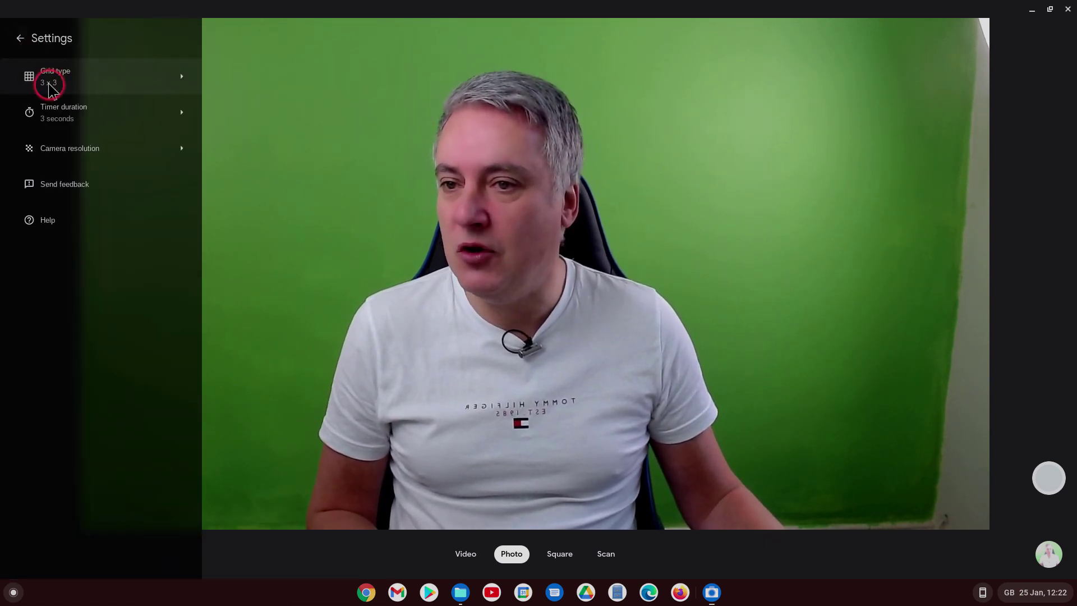
click(75, 107)
click(44, 115)
click(45, 115)
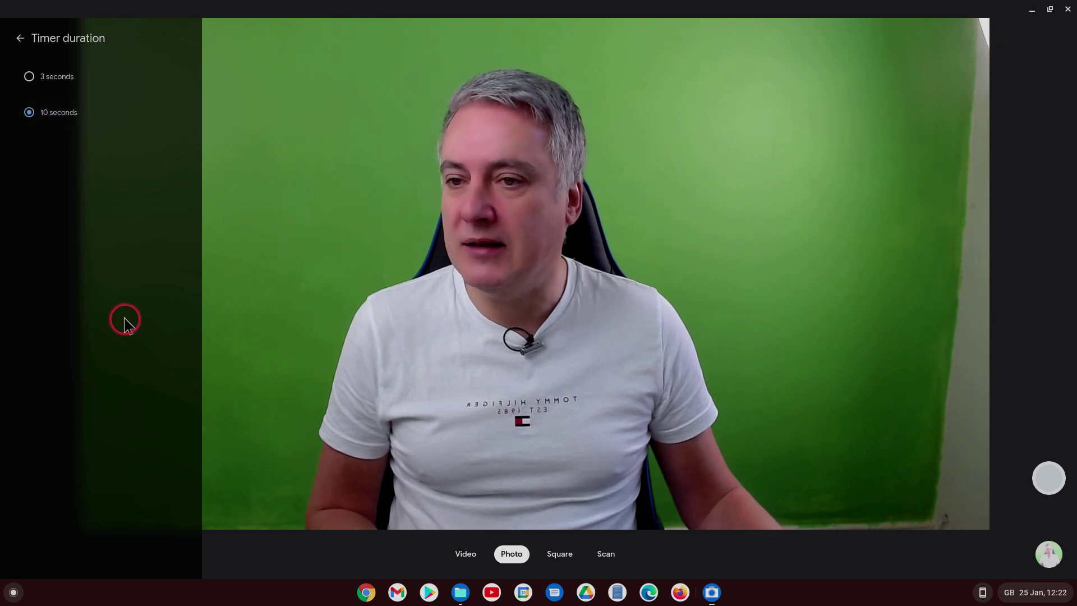
click(28, 76)
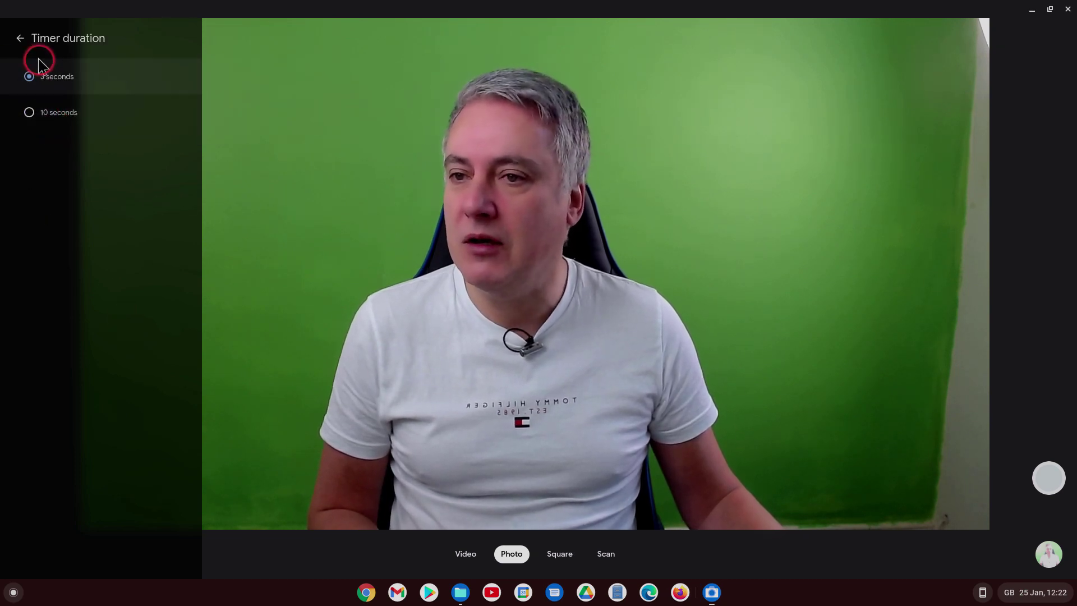
click(18, 38)
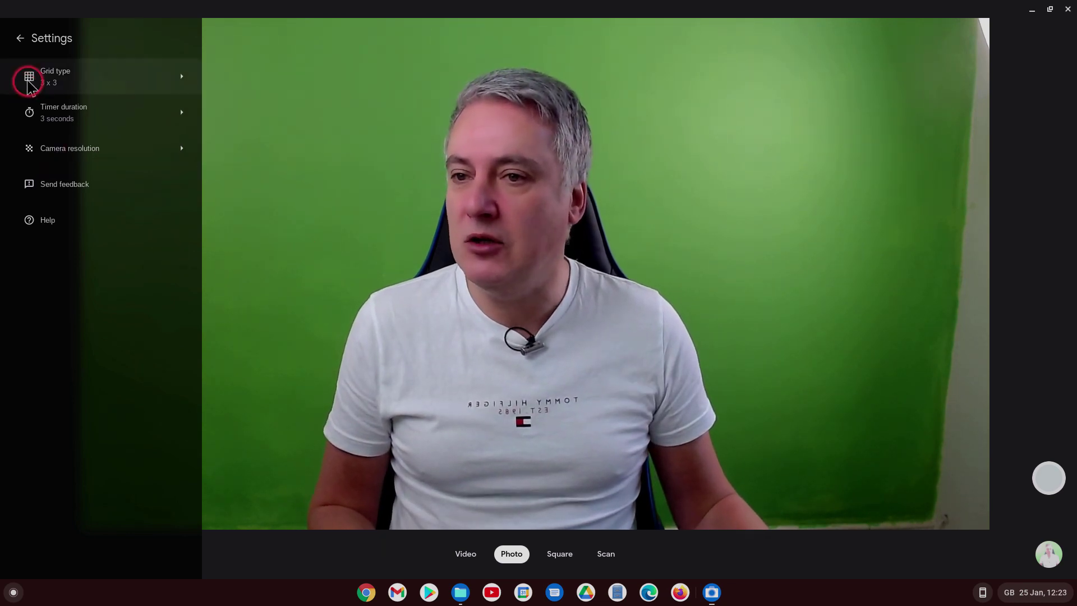
click(20, 37)
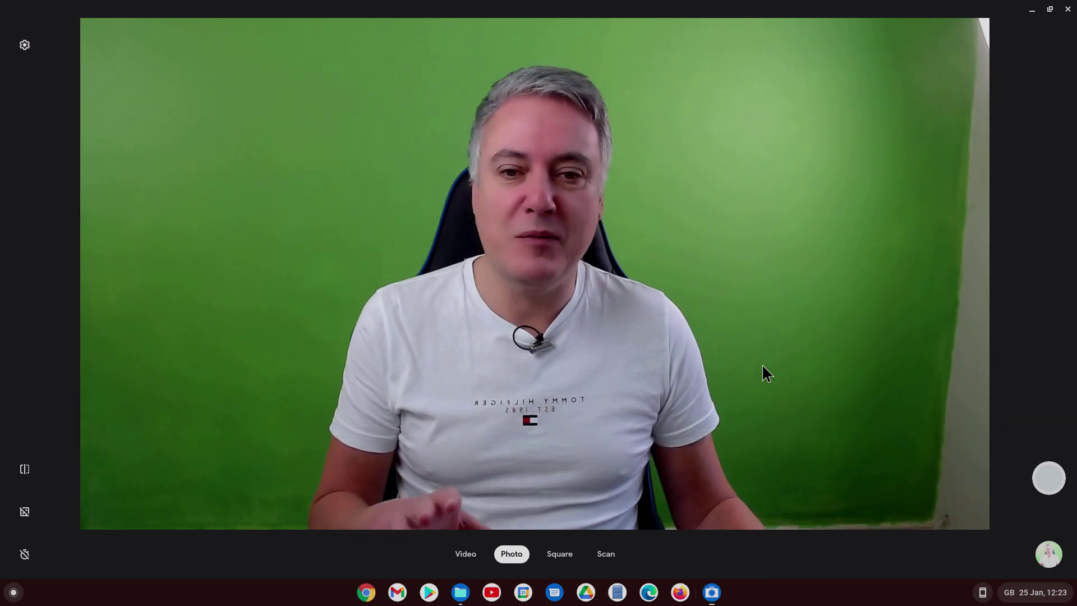
View the photos IMG_20220125_122237.jpg and IMG_20220125_122313.jpg from the Camera folder in the Files app, and return to the Camera app
click(754, 354)
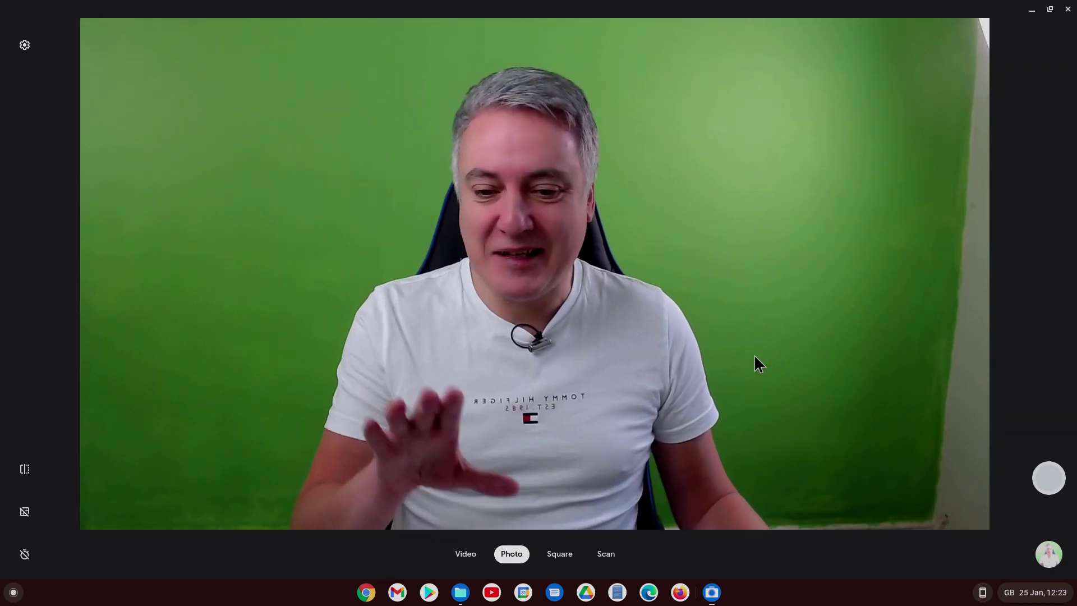
click(460, 593)
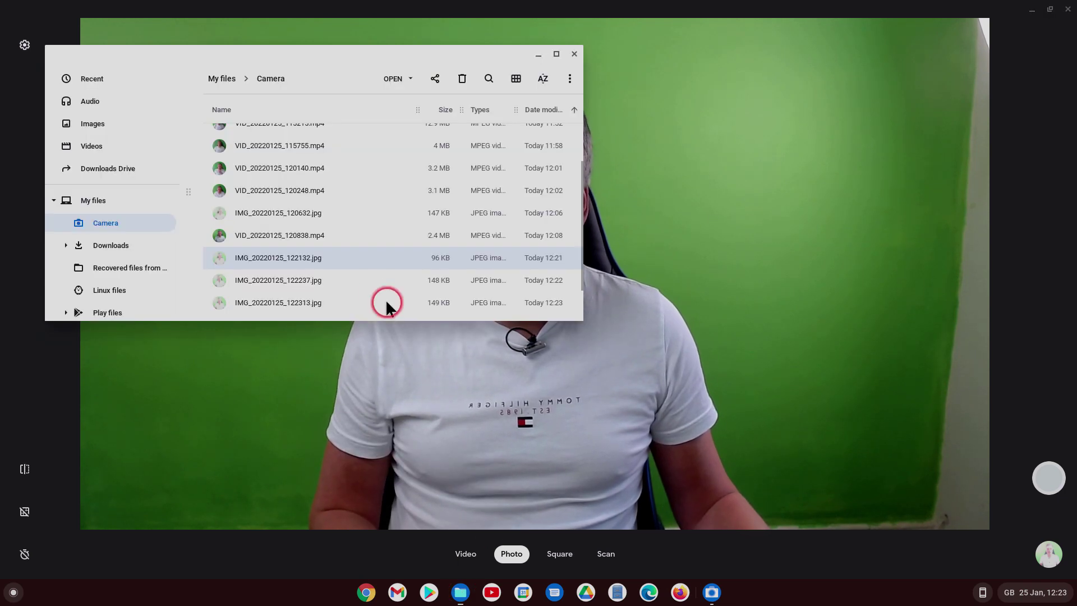
double_click(254, 278)
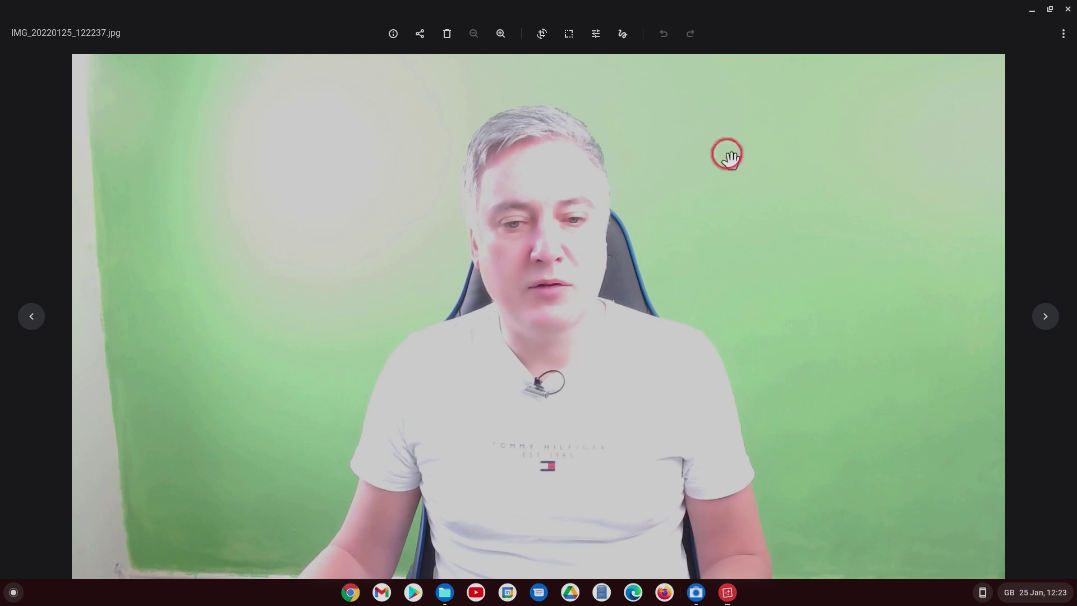
click(1068, 9)
double_click(282, 302)
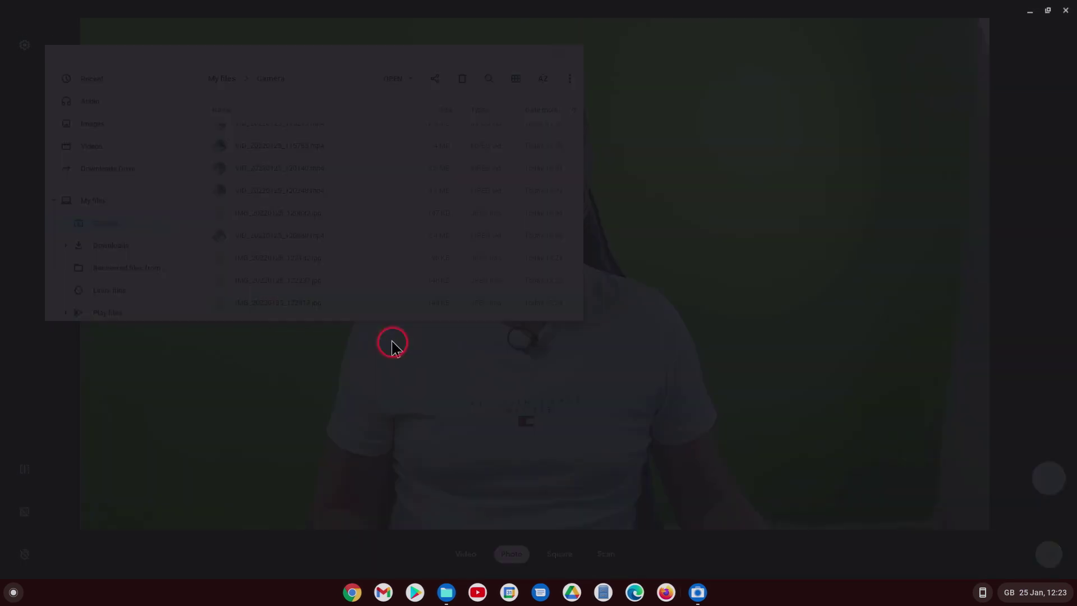
click(1067, 9)
click(351, 303)
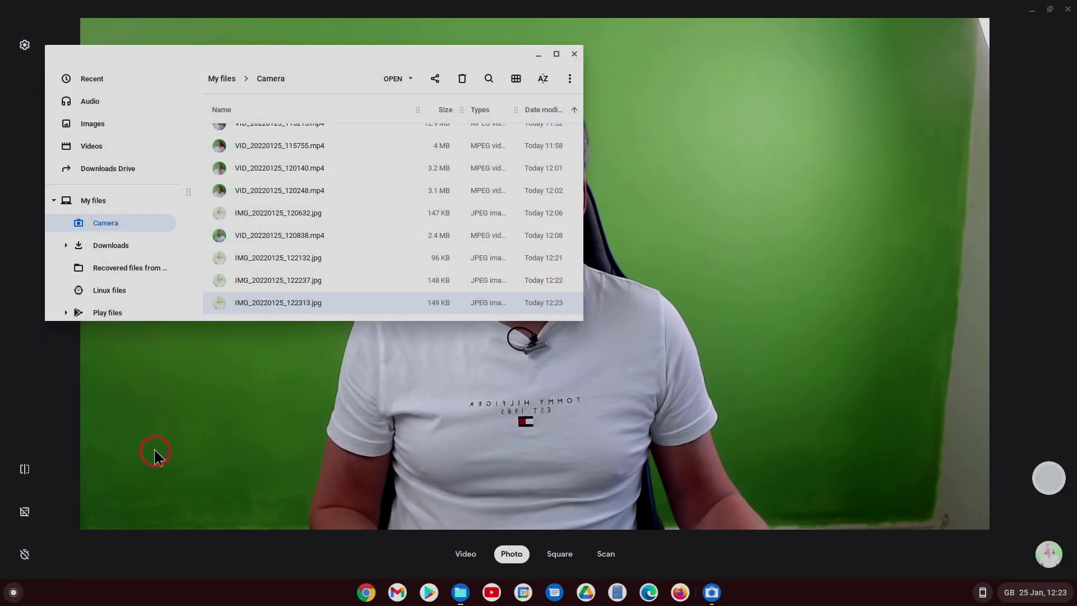
click(46, 386)
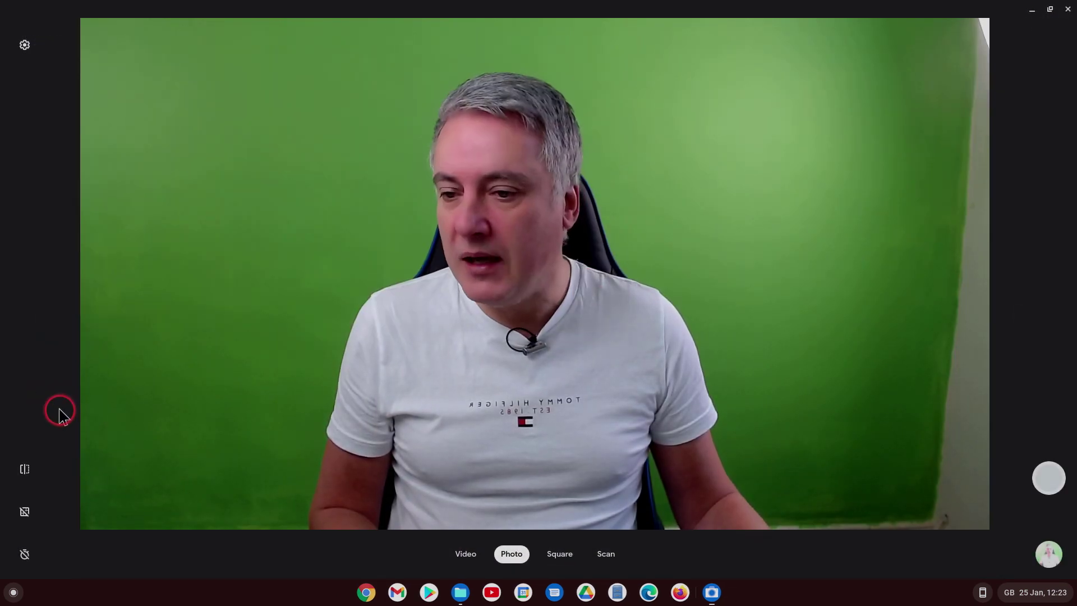
Switch the preview mirroring off and back on twice, and show and hide the 3 x 3 grid overlay
click(26, 469)
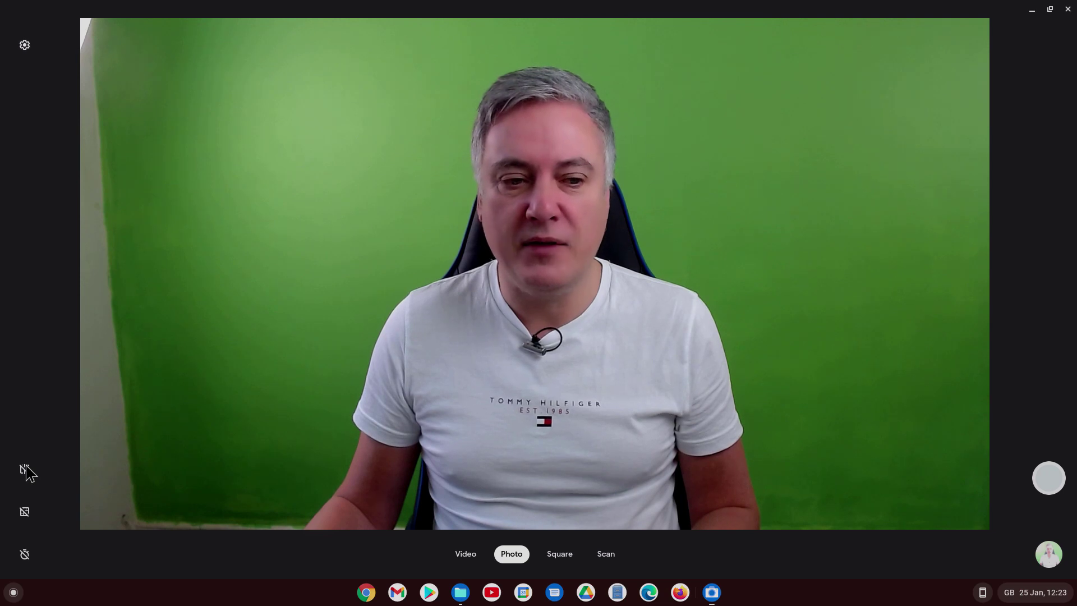
click(26, 470)
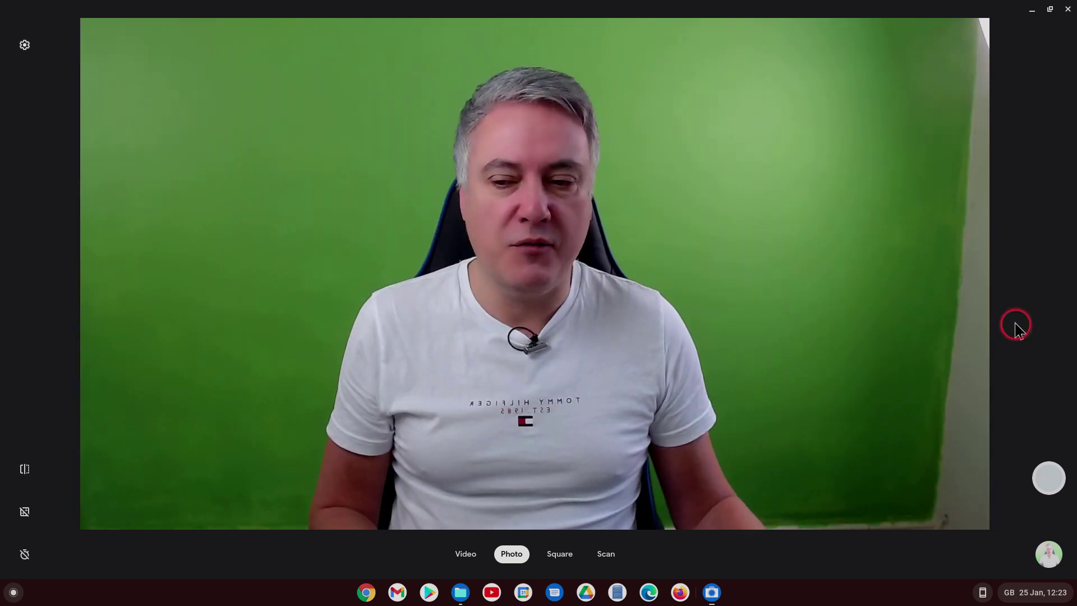
click(24, 469)
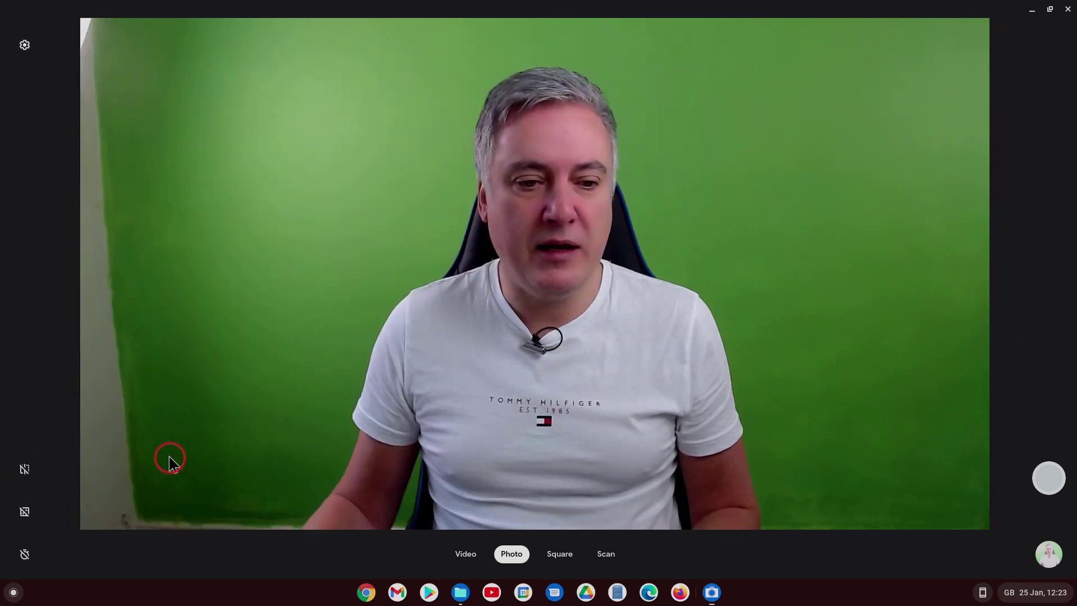
click(24, 469)
click(25, 511)
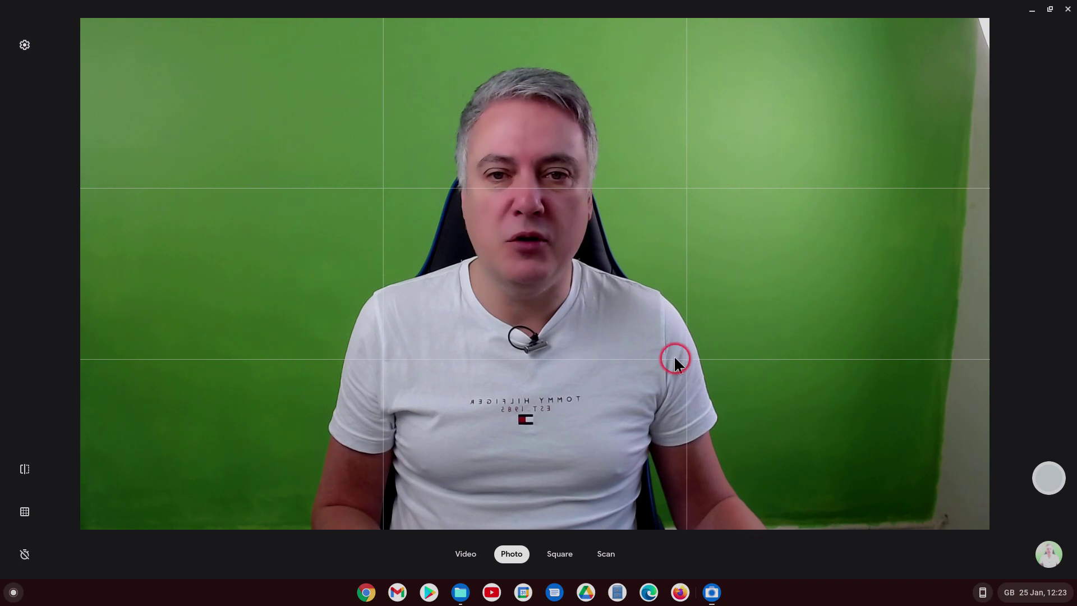
key(ctrl+shift+g)
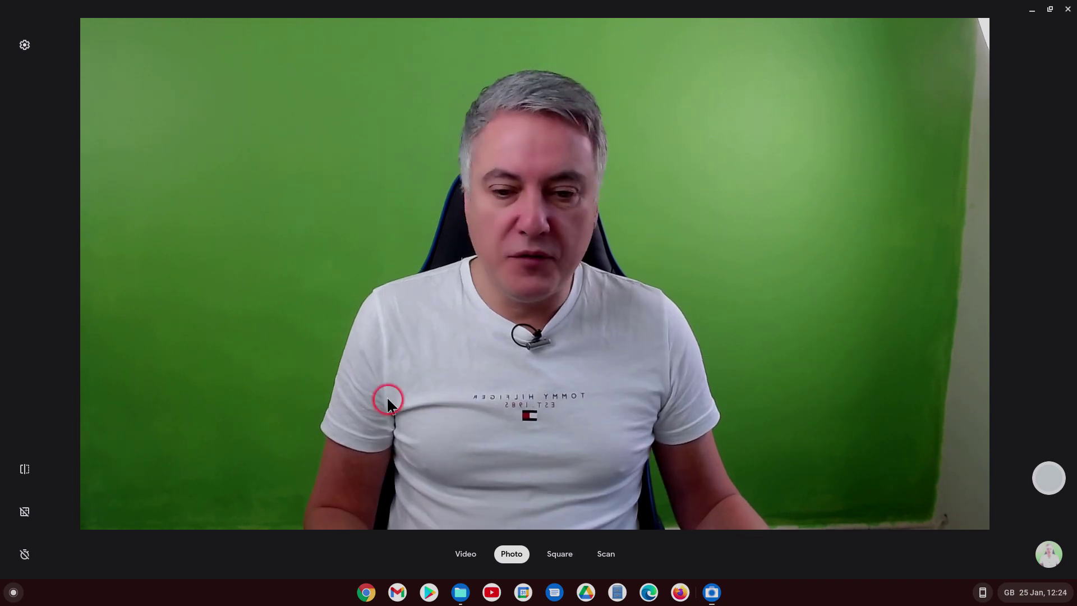
Try the 4 x 4 and Golden ratio grid types and restore the grid type to 3 x 3
click(24, 45)
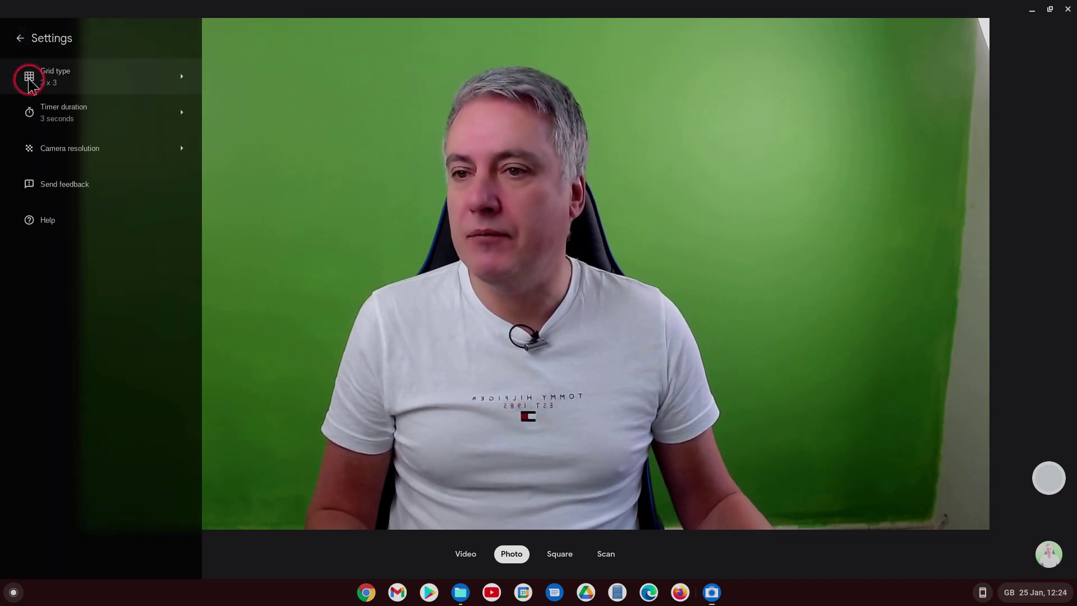
click(72, 72)
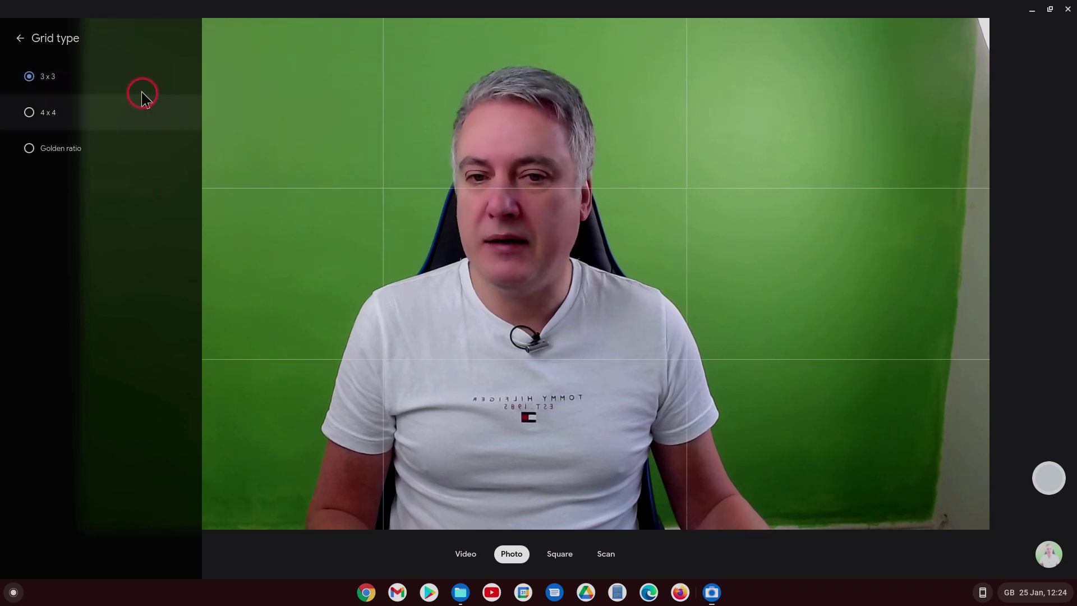
click(55, 114)
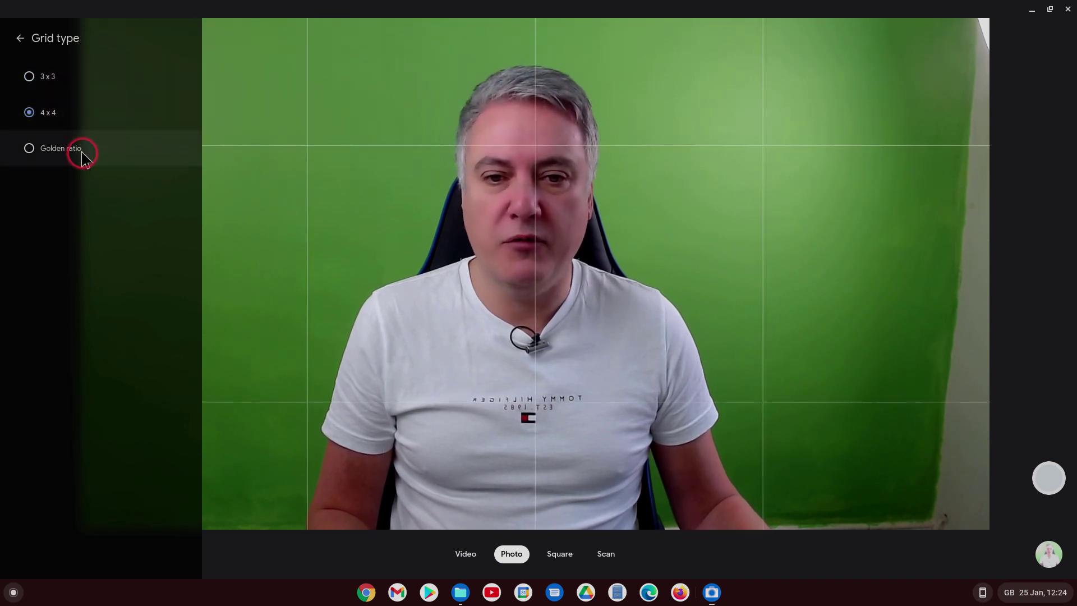
click(62, 149)
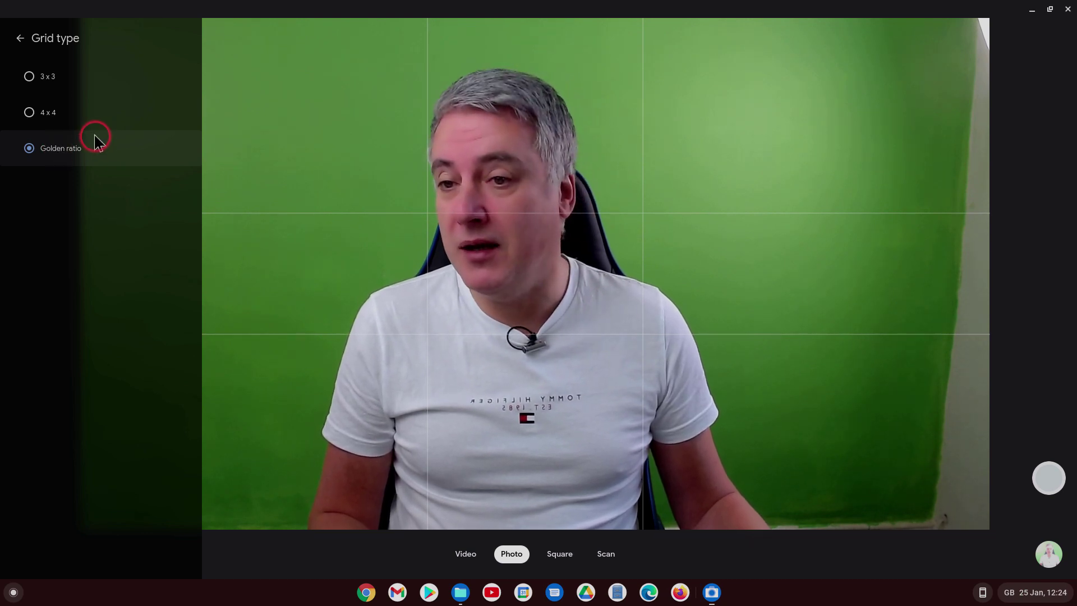
click(31, 78)
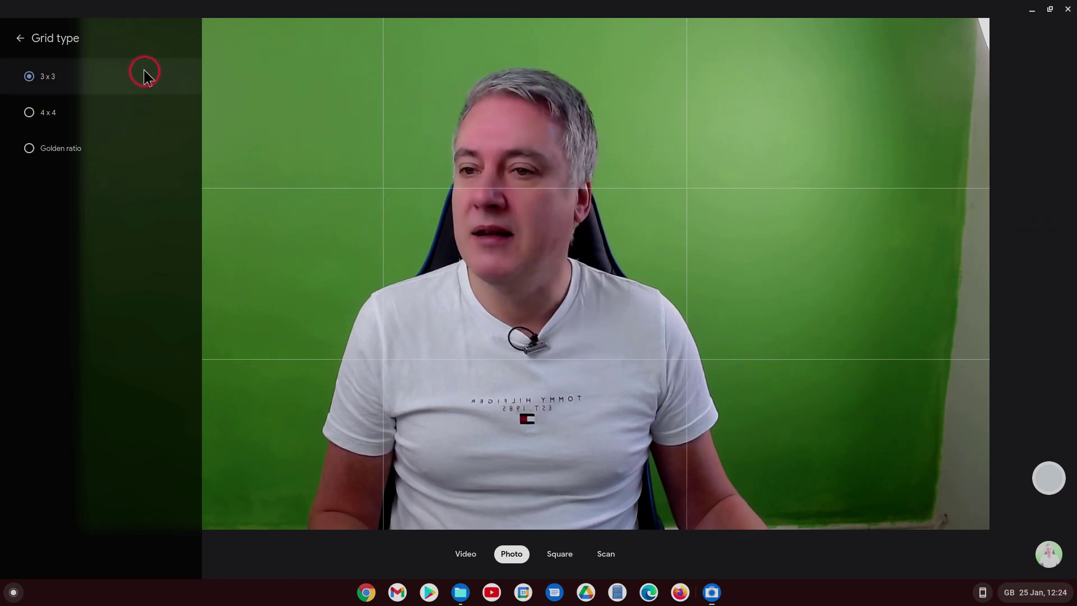
click(20, 39)
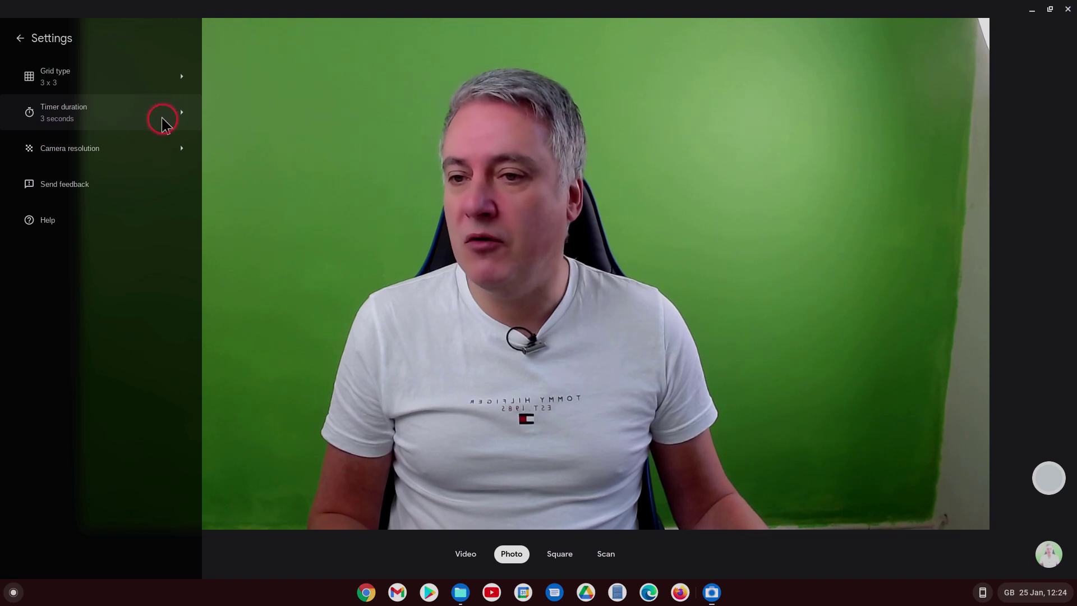
Try photo resolutions (4:3) 0.7, (25:14) 1 and (16:9) 0.2 mega pixel, and restore (16:9) 3 mega pixel
click(94, 152)
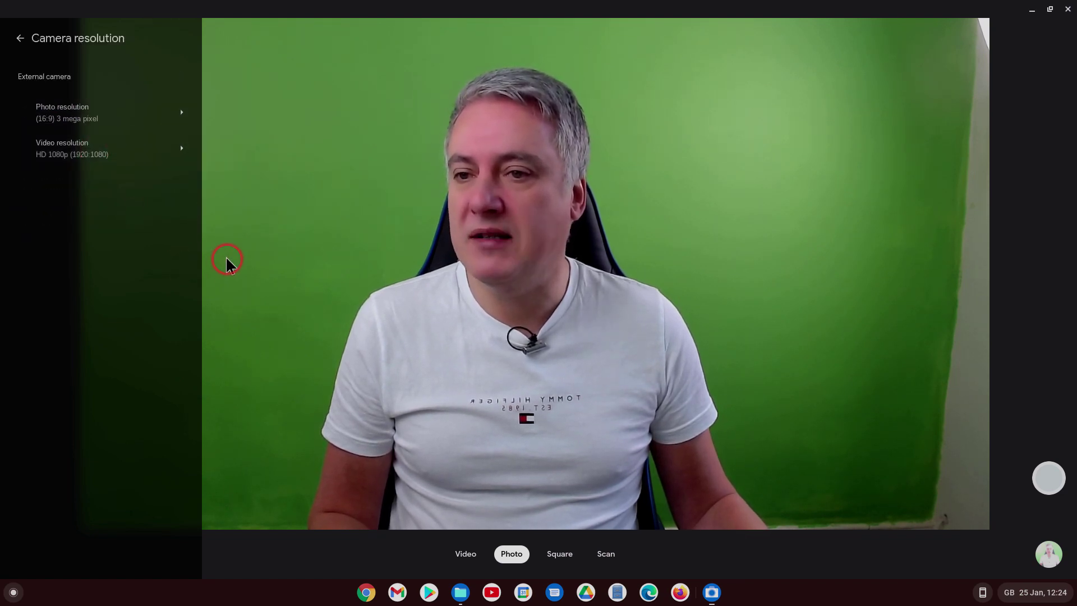
click(110, 124)
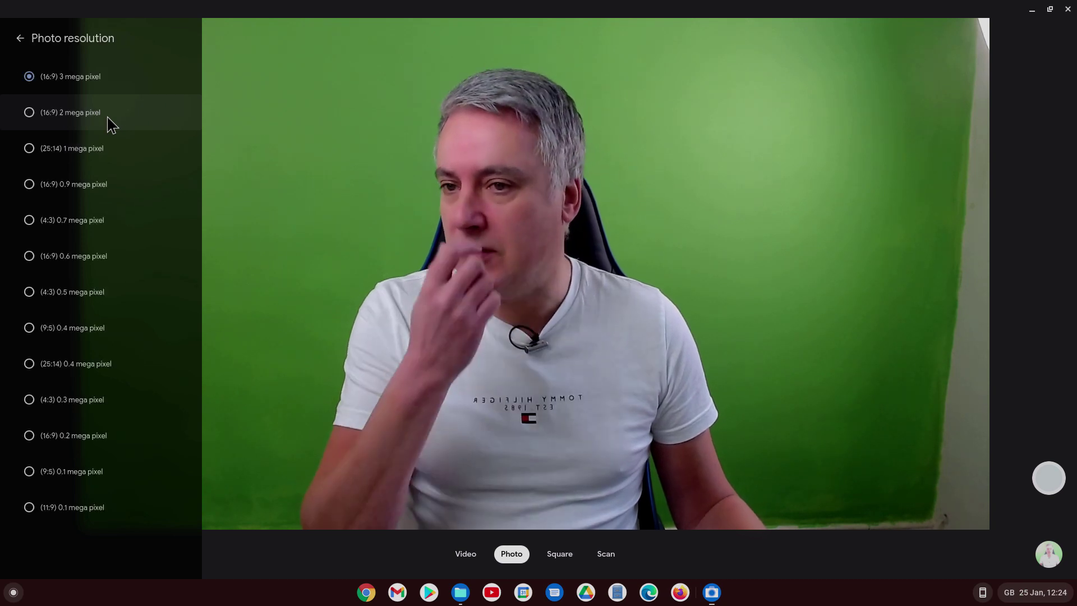
click(115, 161)
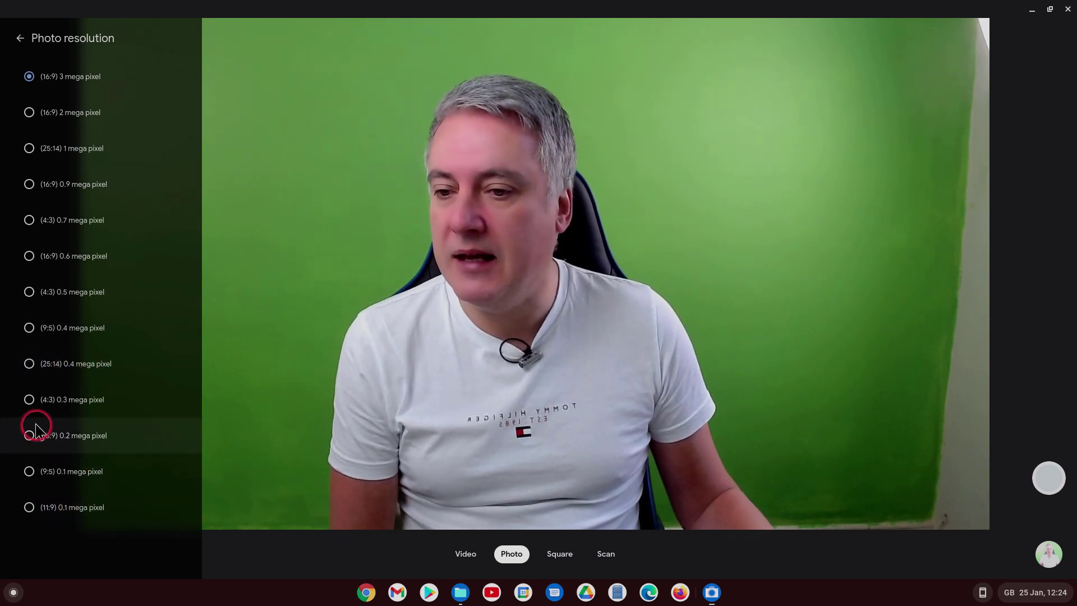
click(29, 222)
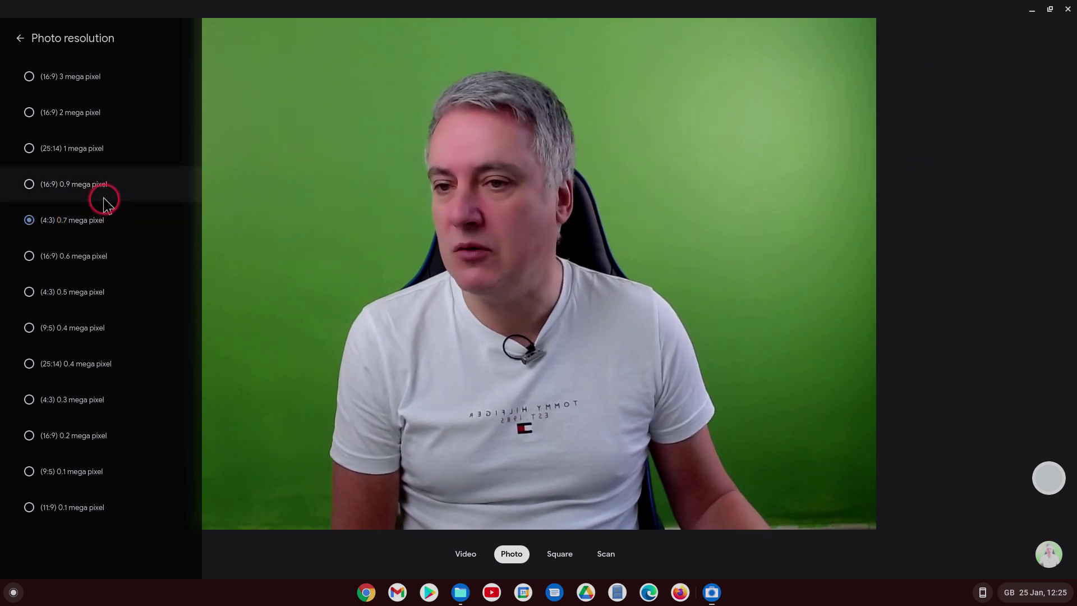
click(29, 149)
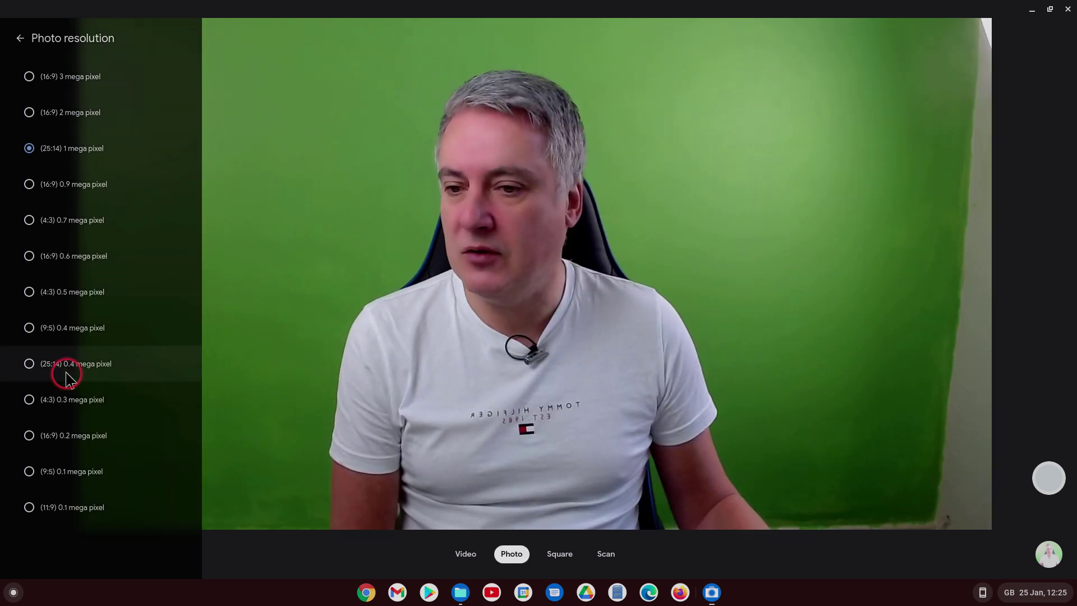
click(28, 435)
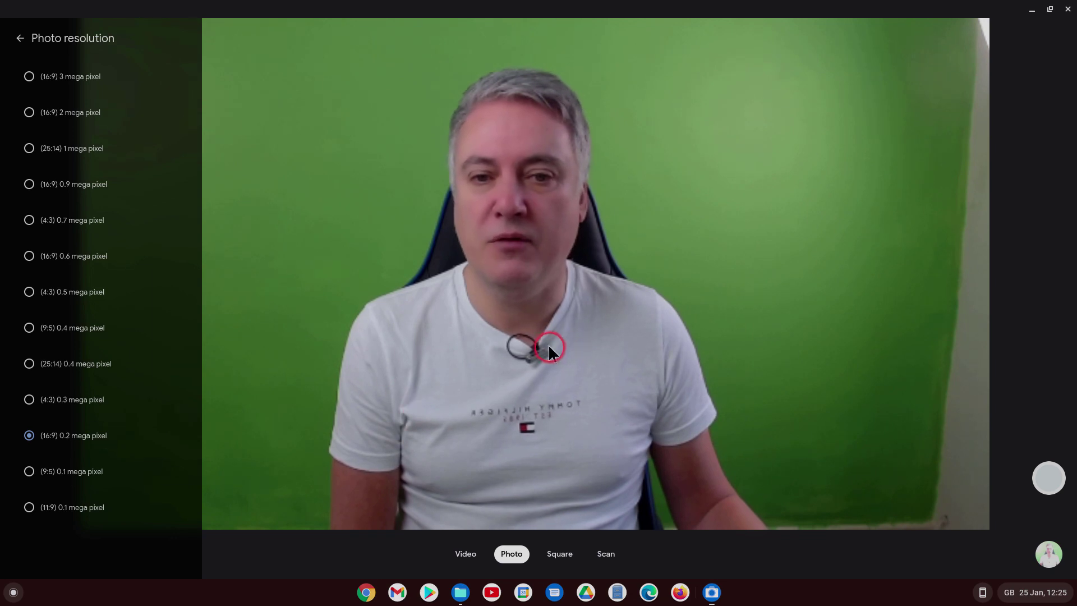
click(31, 88)
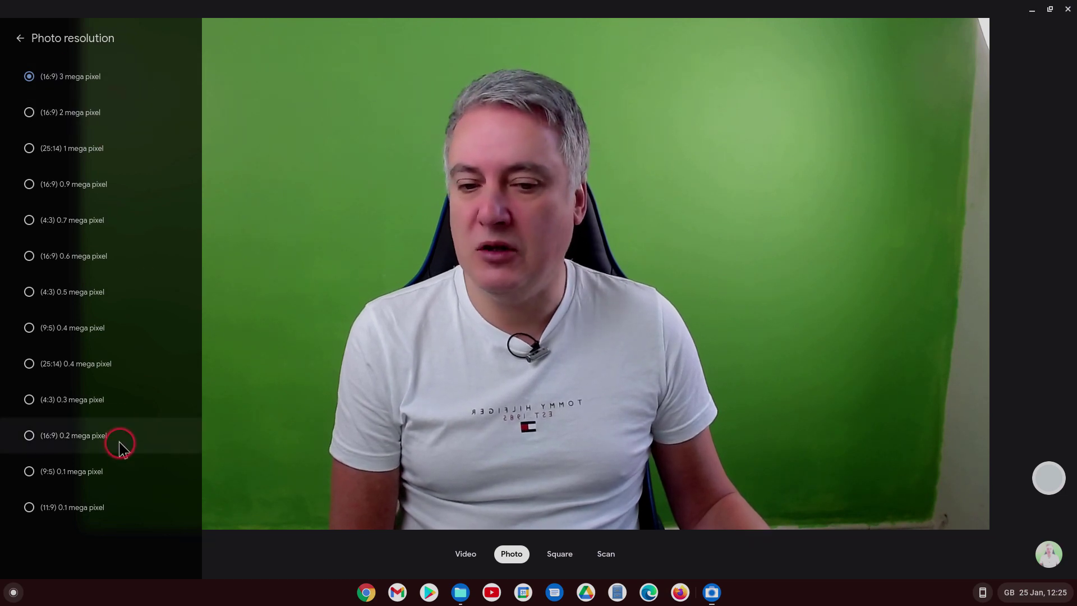
click(20, 38)
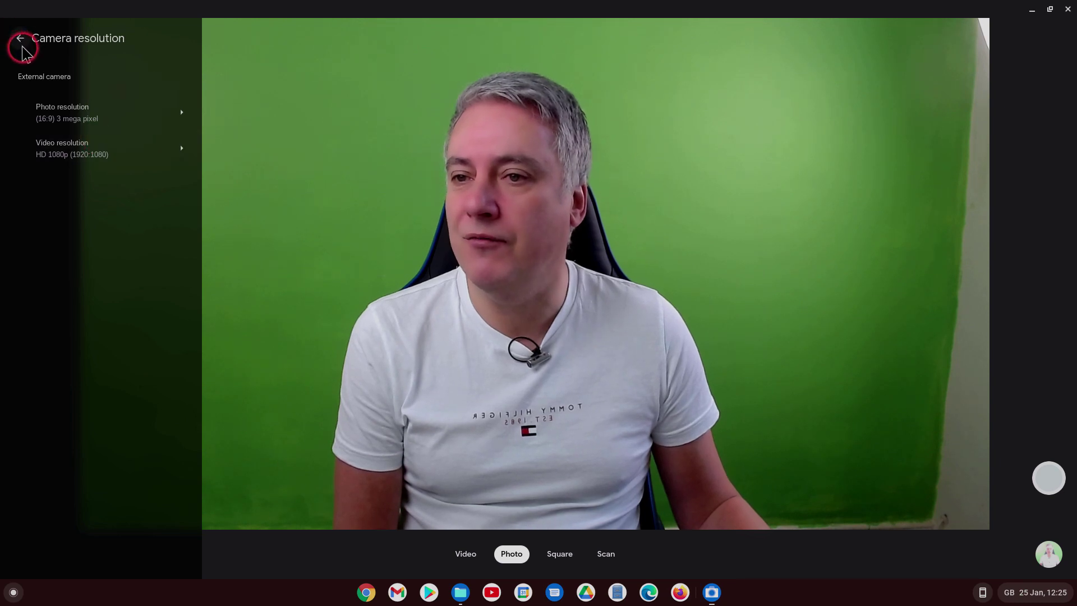
Review the external camera's available video resolution options and close the camera settings
click(82, 150)
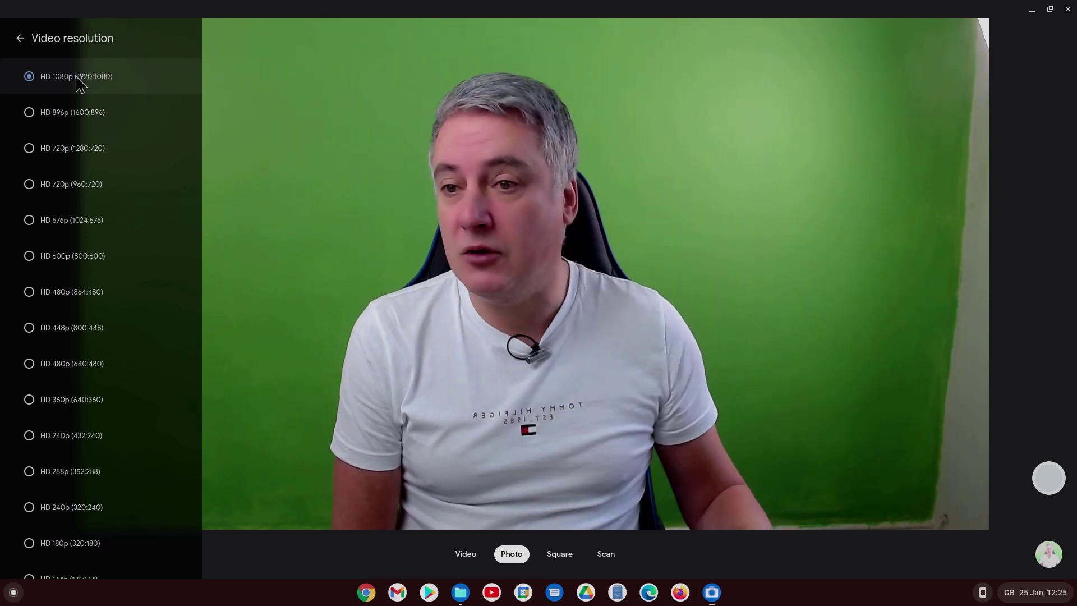
click(92, 196)
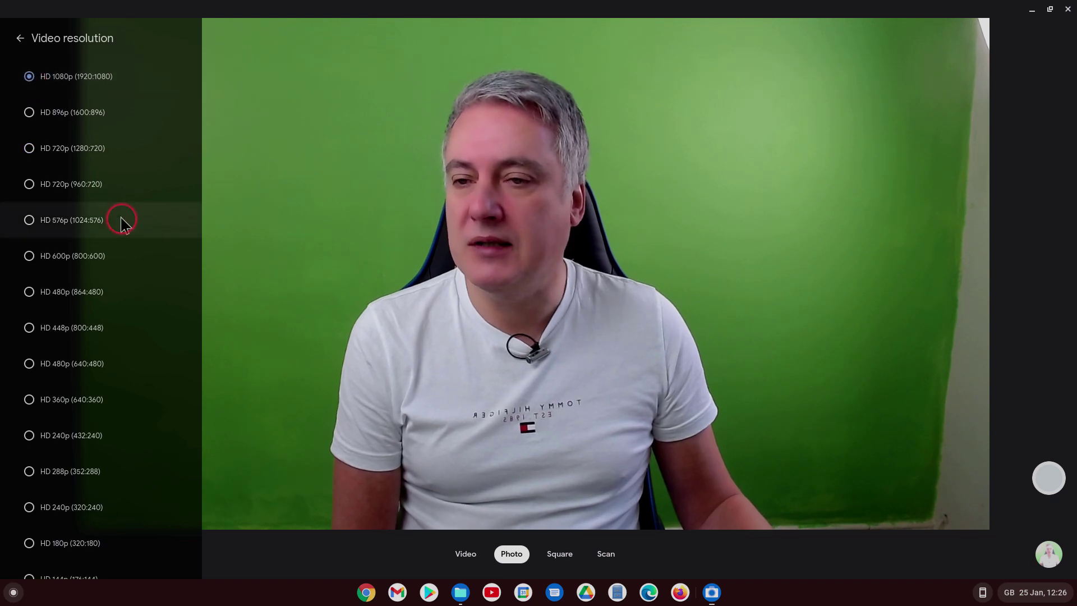
click(20, 39)
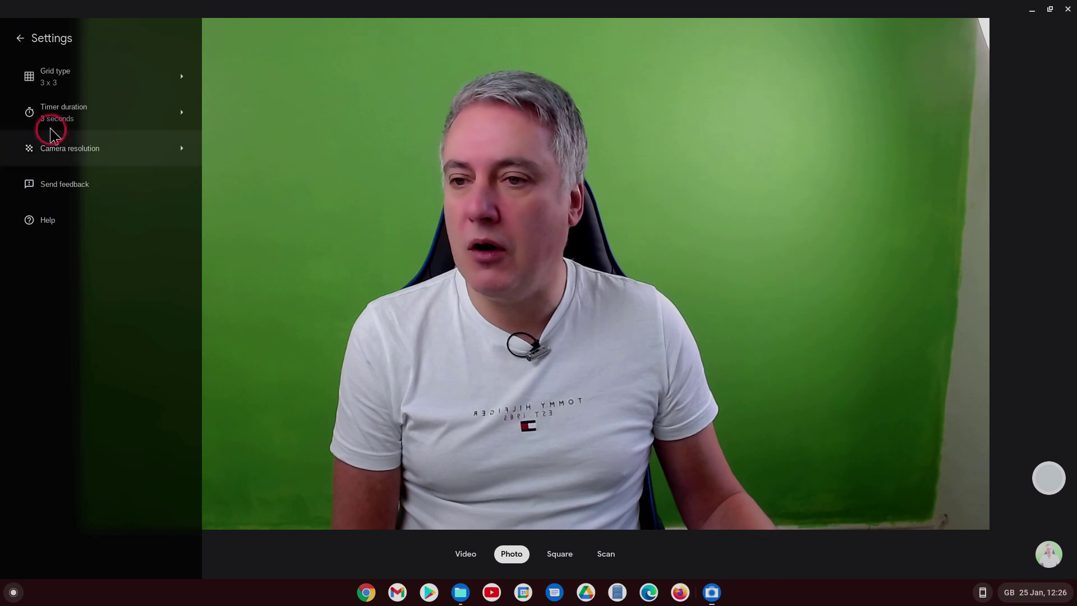
click(21, 39)
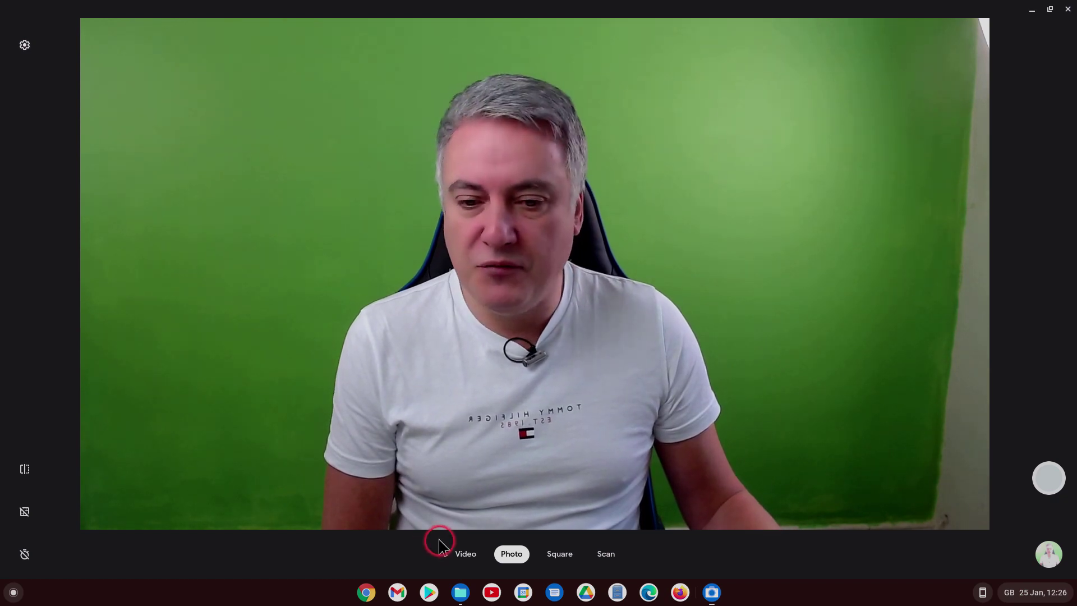
Switch to Video mode, and use the pan, tilt and zoom controls to zoom the camera in and back out
click(466, 554)
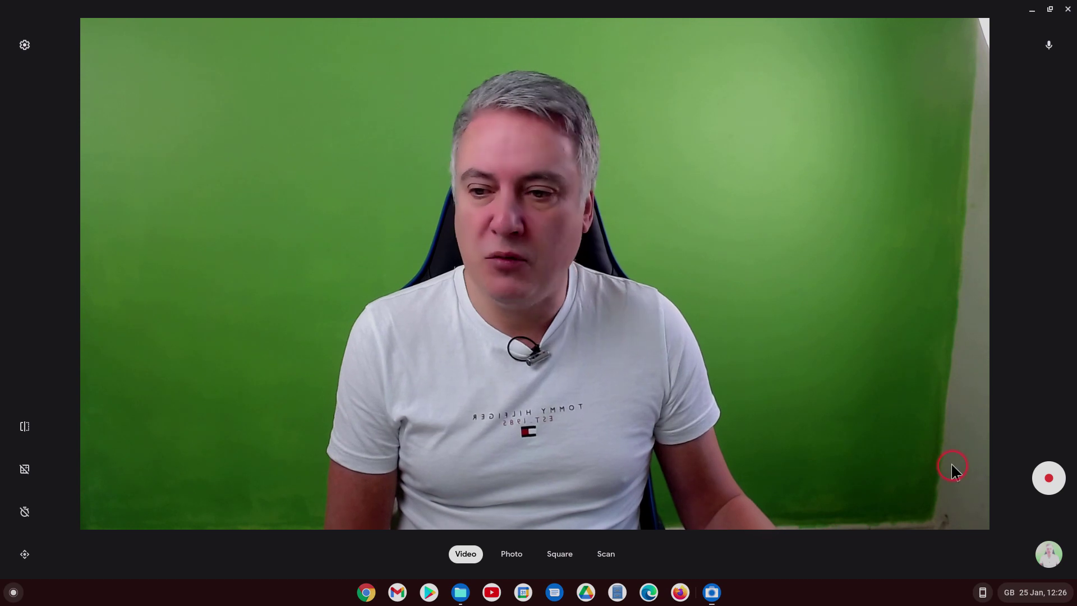
click(25, 557)
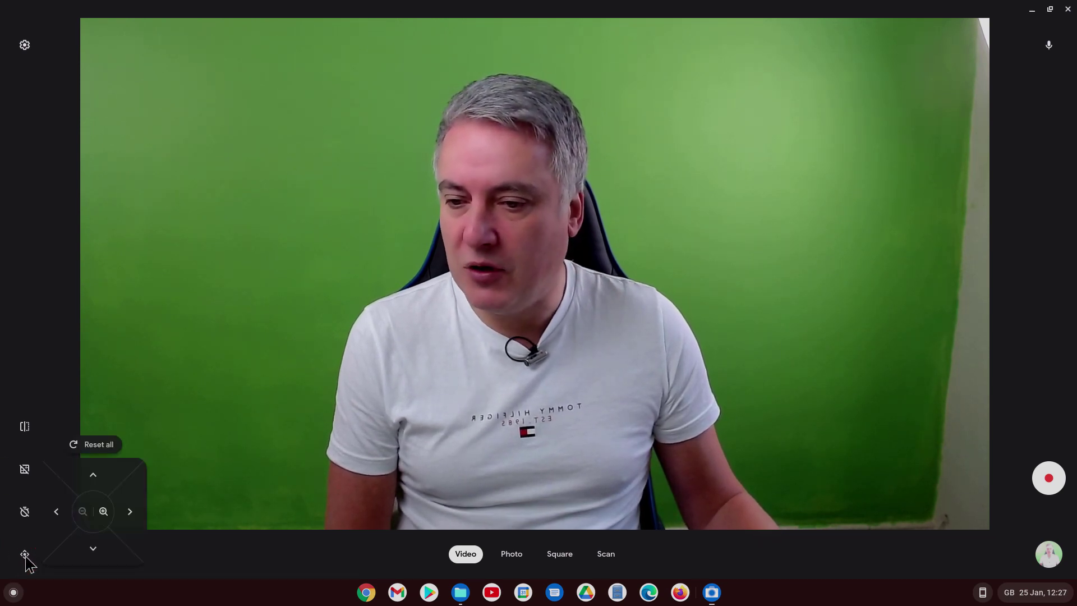
click(103, 512)
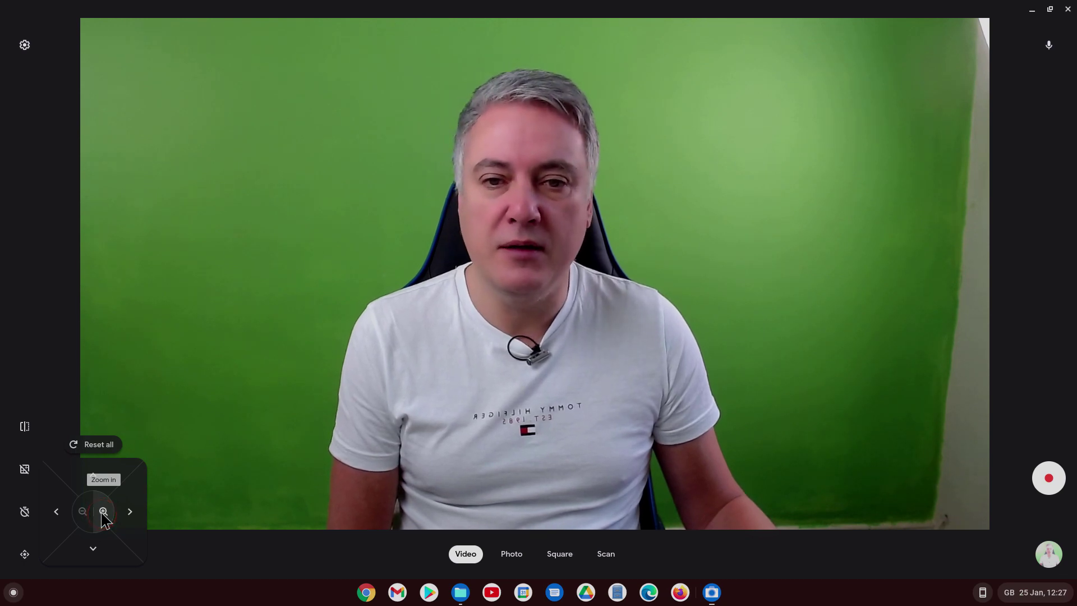
click(103, 512)
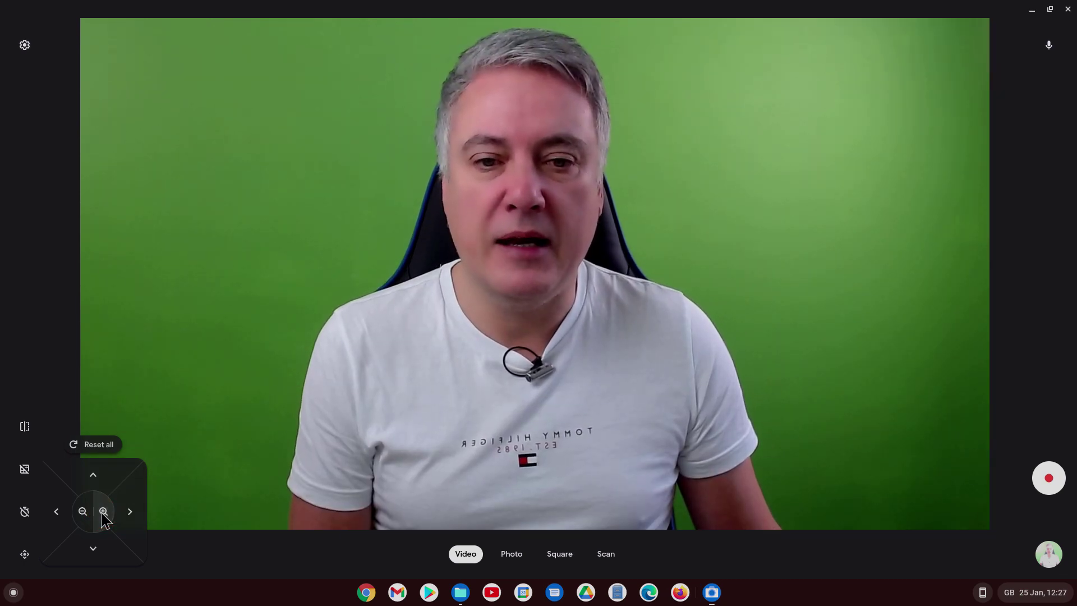
mouse_move(786, 459)
mouse_down()
mouse_move(689, 405)
mouse_move(483, 116)
mouse_up()
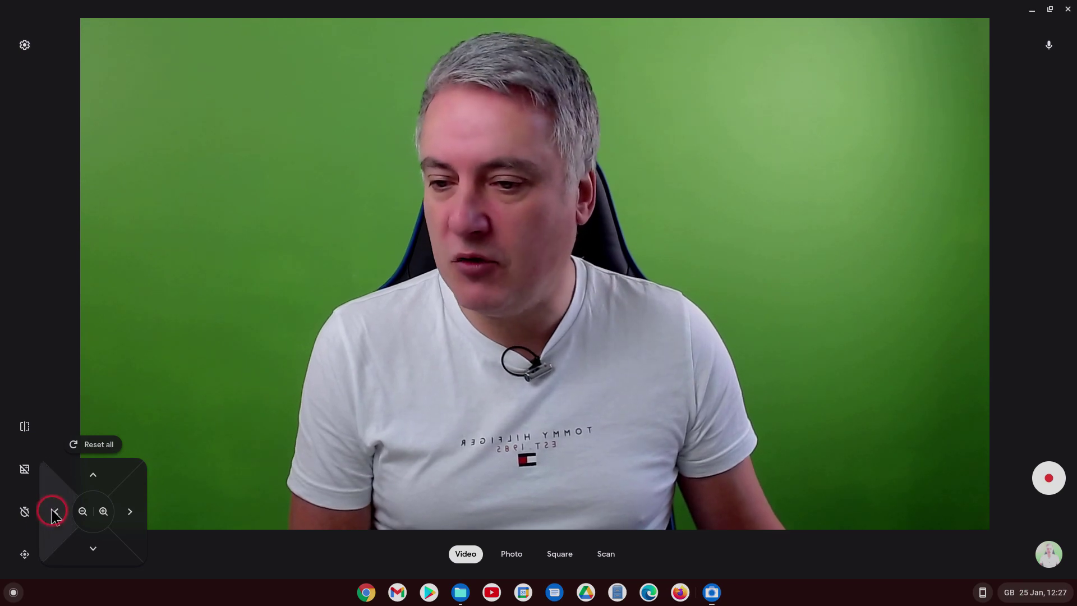
click(81, 511)
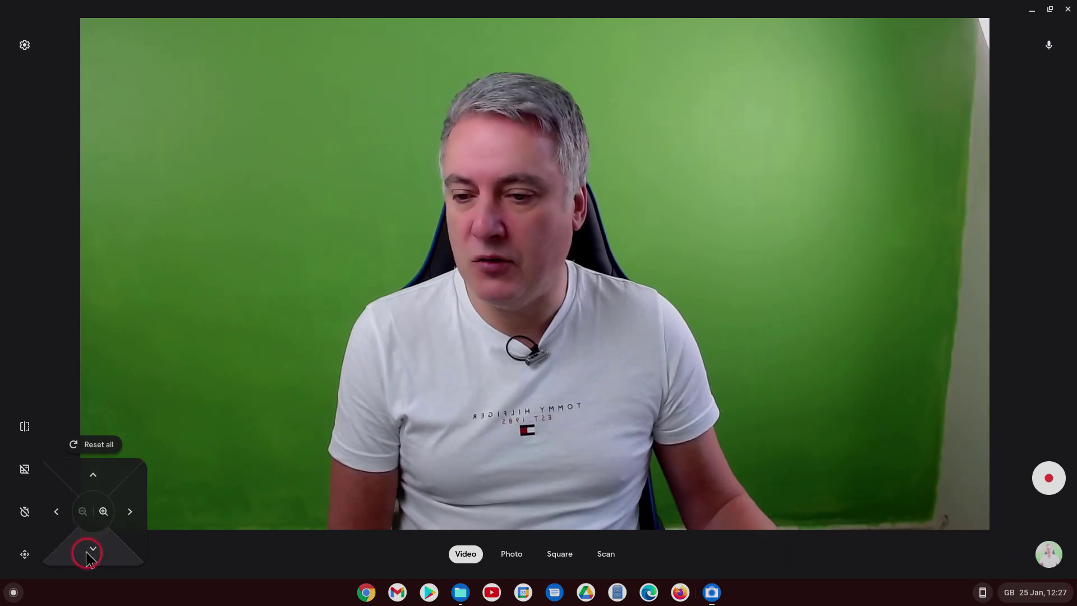
Zoom the camera in again, and tilt the zoomed view up and back down
click(101, 511)
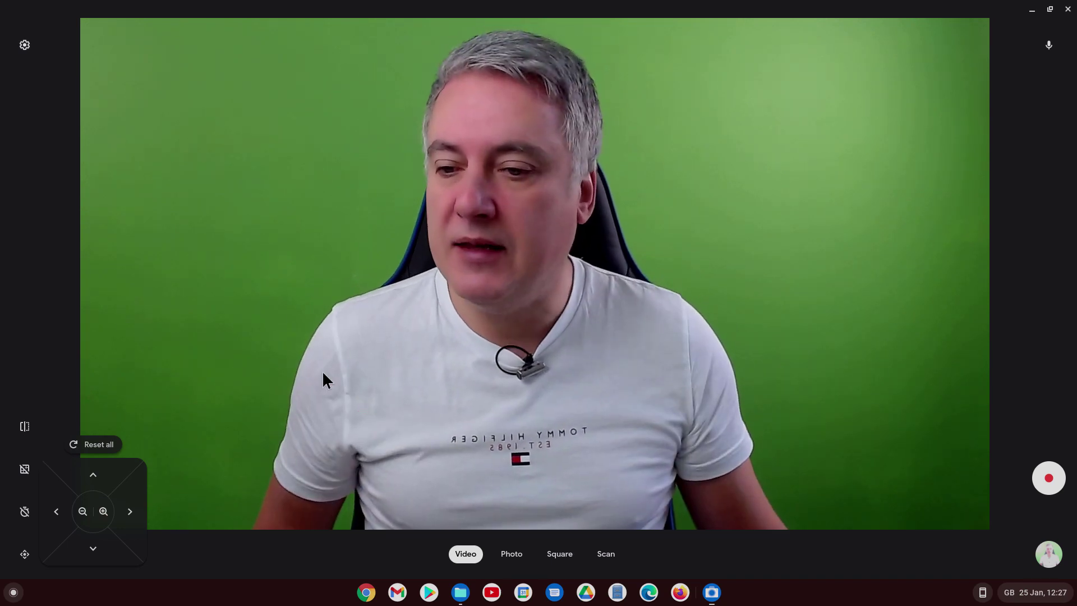
click(91, 475)
click(91, 475)
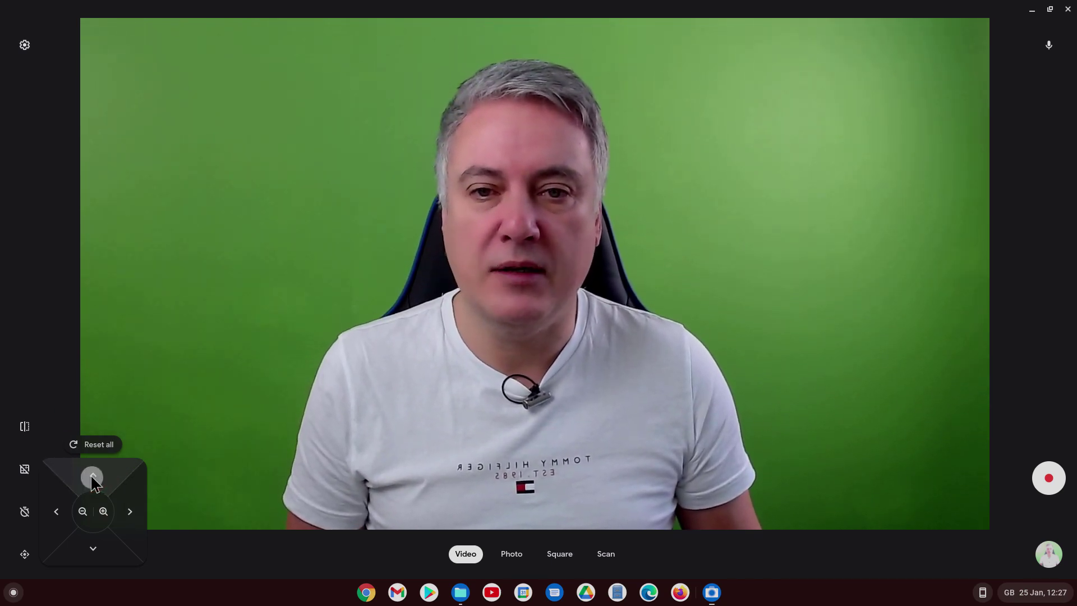
click(99, 542)
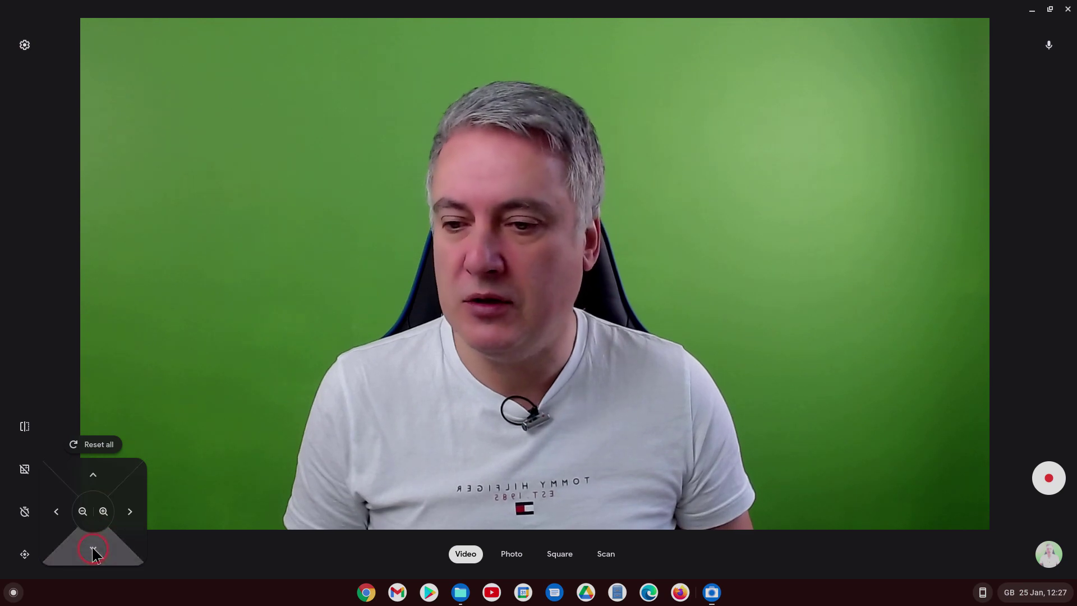
click(93, 545)
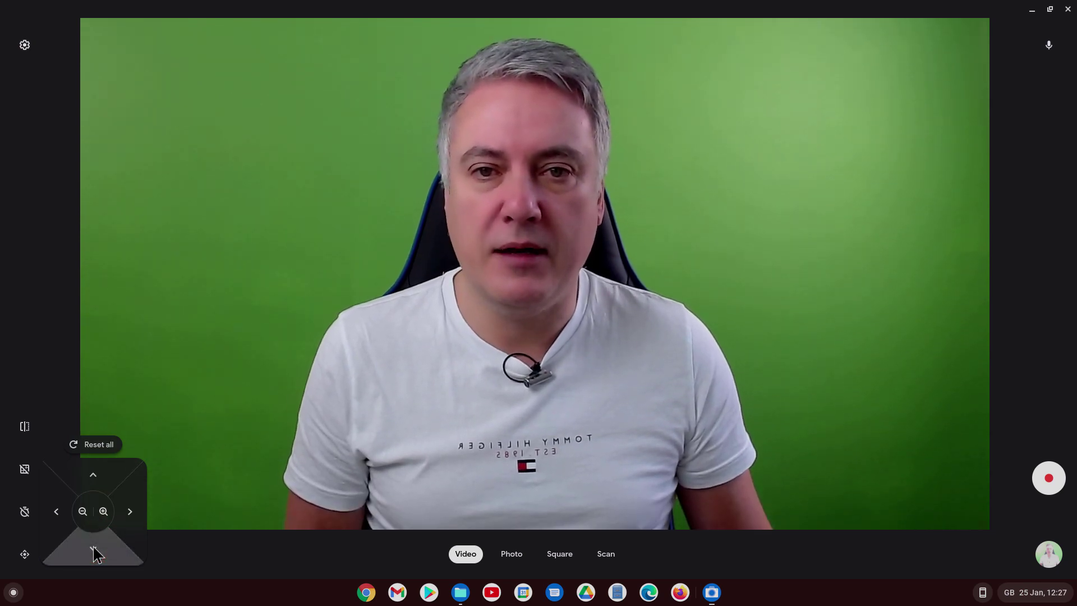
Pan the zoomed camera view right, left and back toward the centre, and tilt it up slightly
click(128, 513)
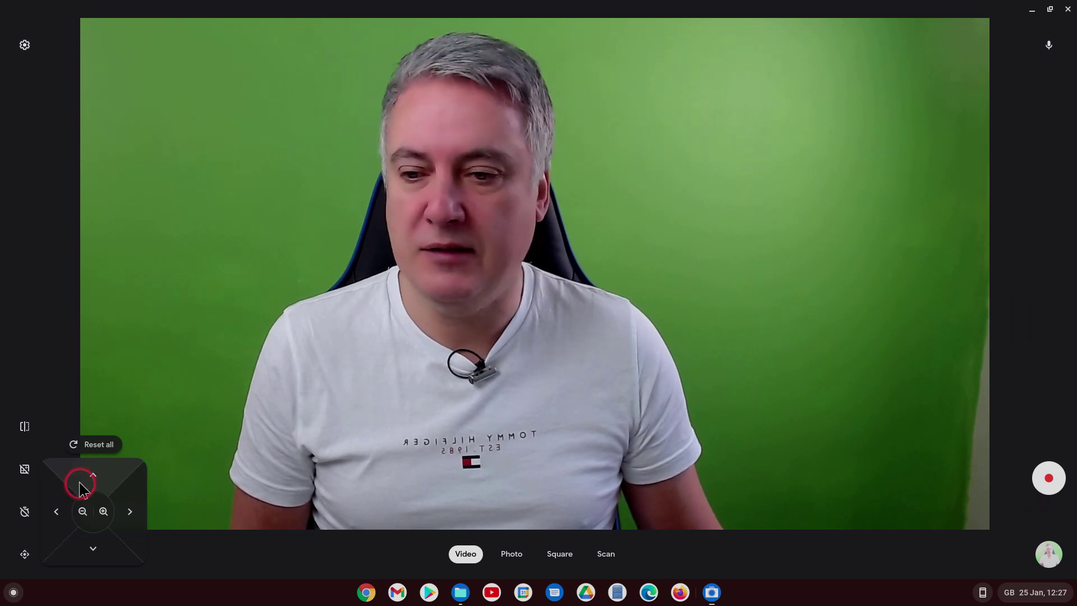
click(65, 512)
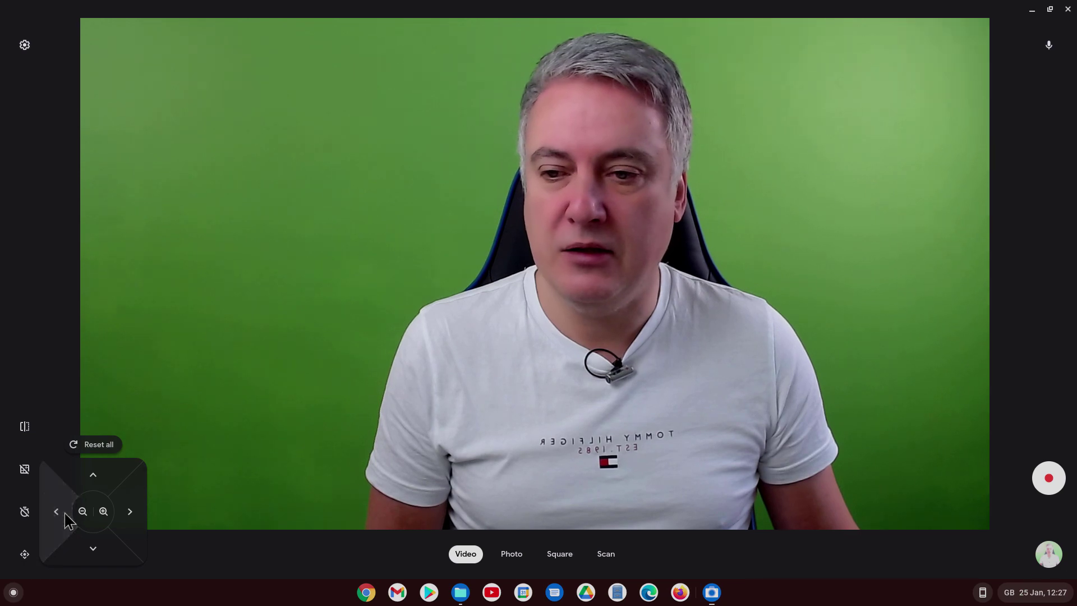
click(65, 513)
click(500, 402)
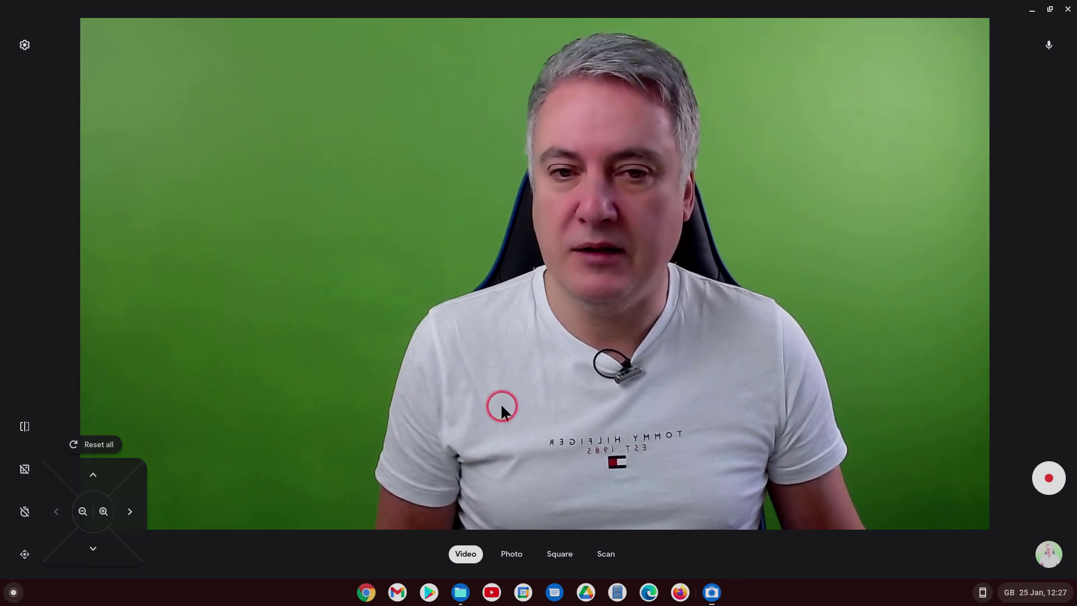
click(124, 507)
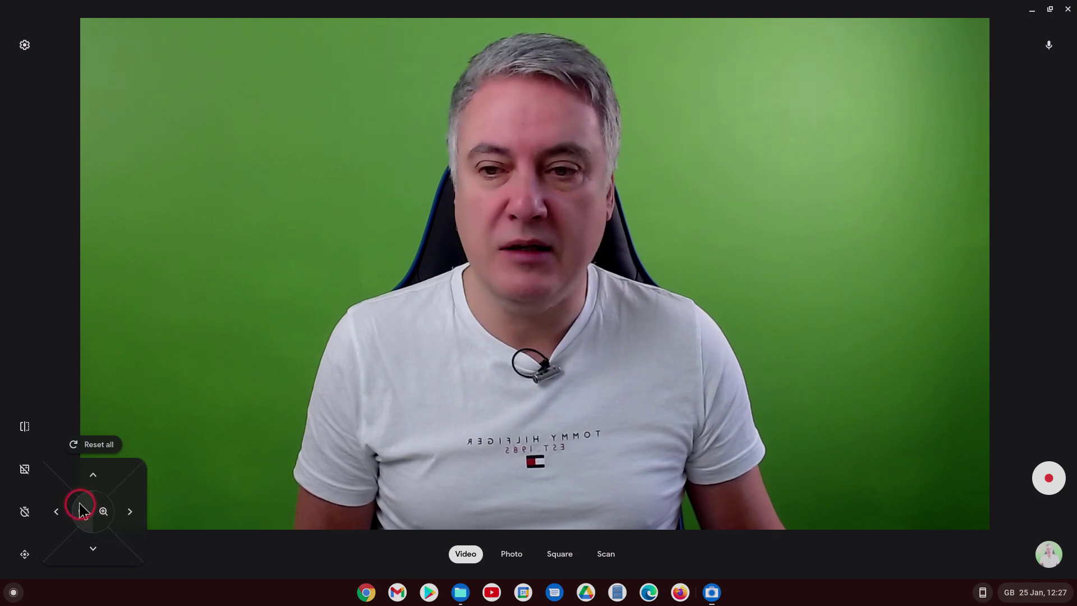
click(91, 477)
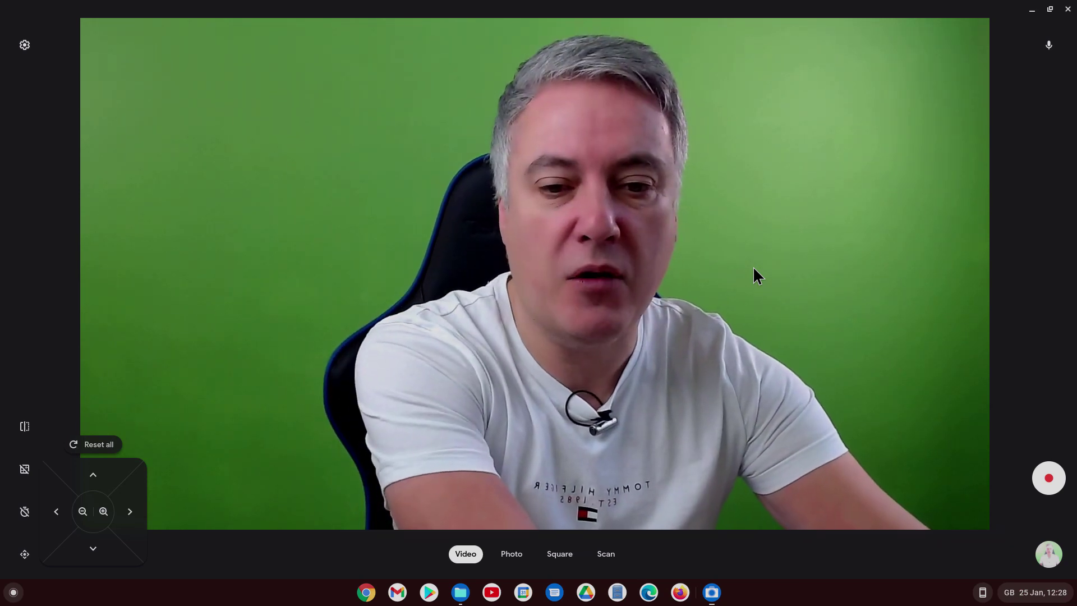
Mute the microphone for video recording and turn it back on
key(XF86AudioRaiseVolume)
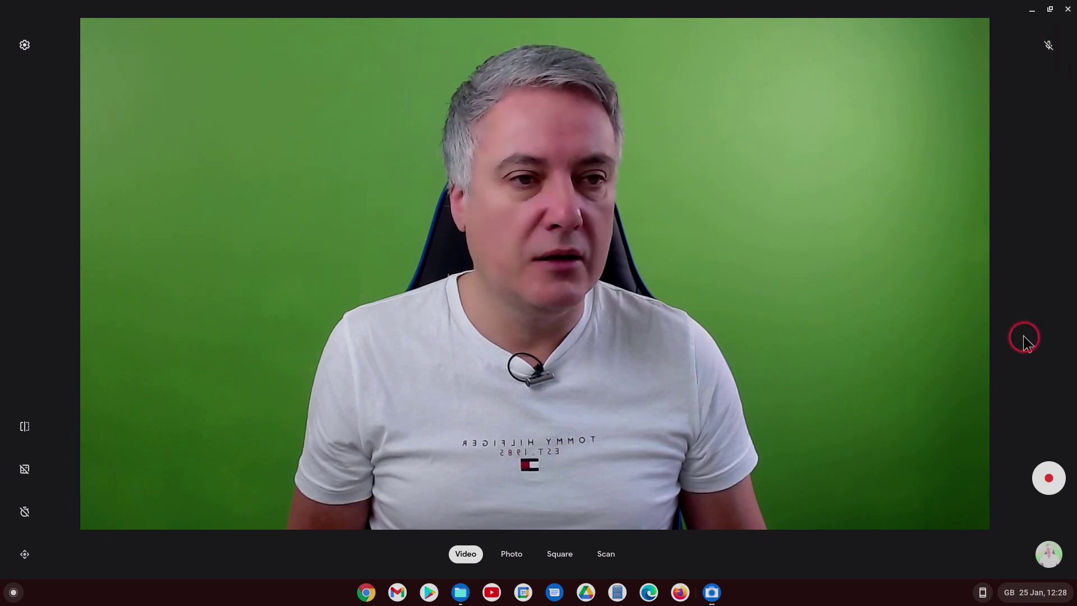
click(1049, 46)
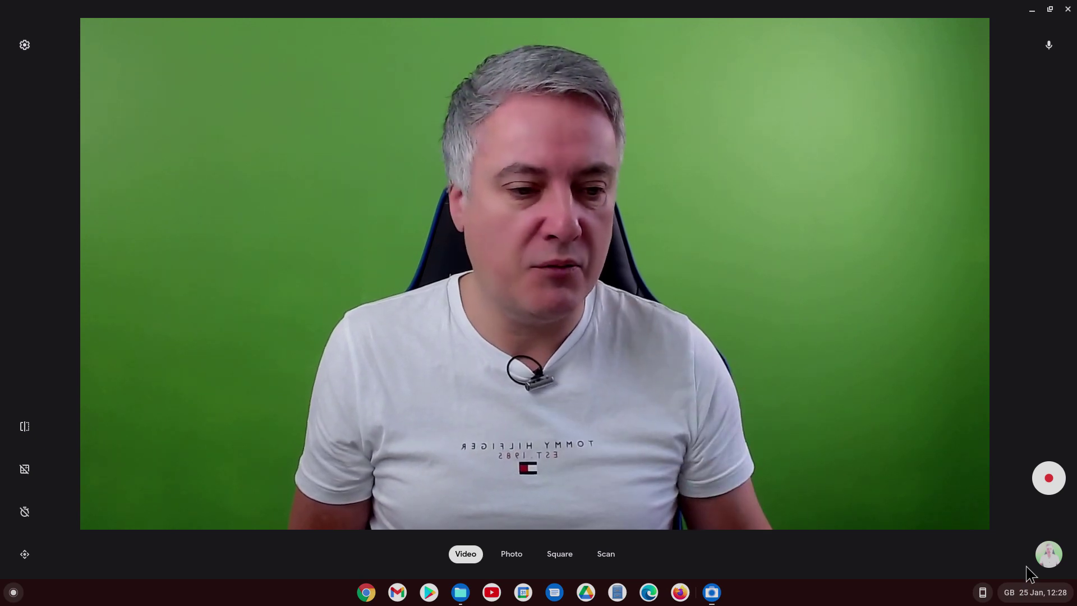
Check the audio output and input devices in the system audio settings, including the Headphone and Mic jack entries
click(1034, 593)
click(983, 507)
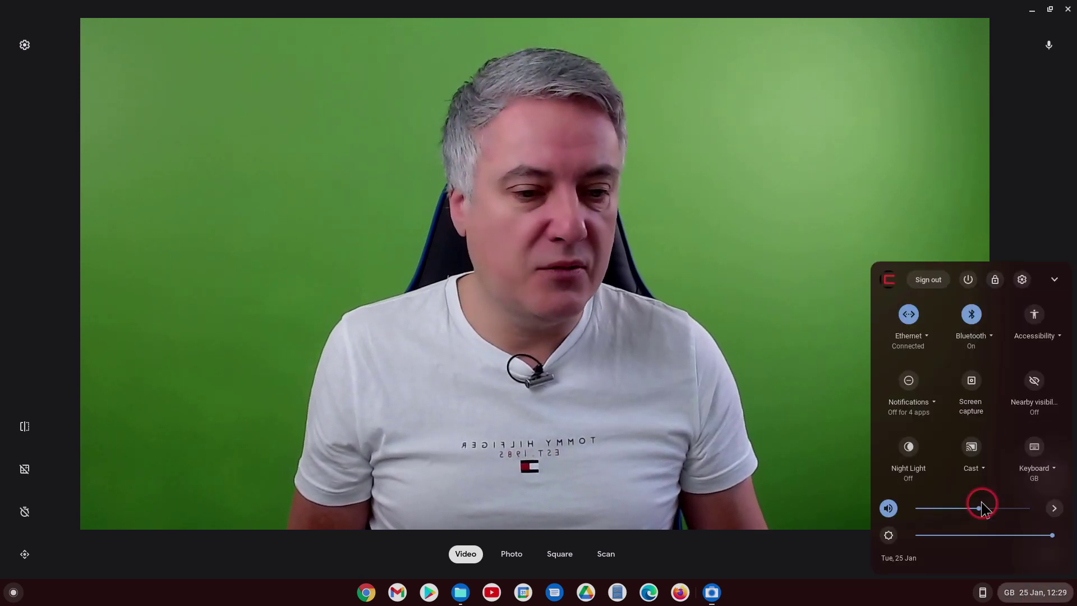
click(969, 514)
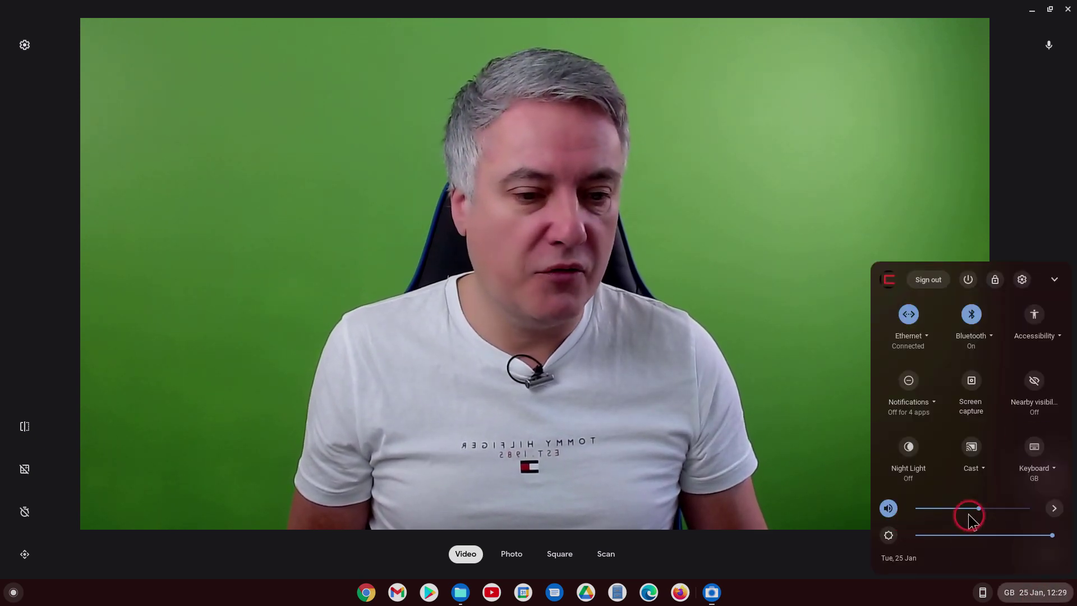
click(1028, 599)
click(1029, 596)
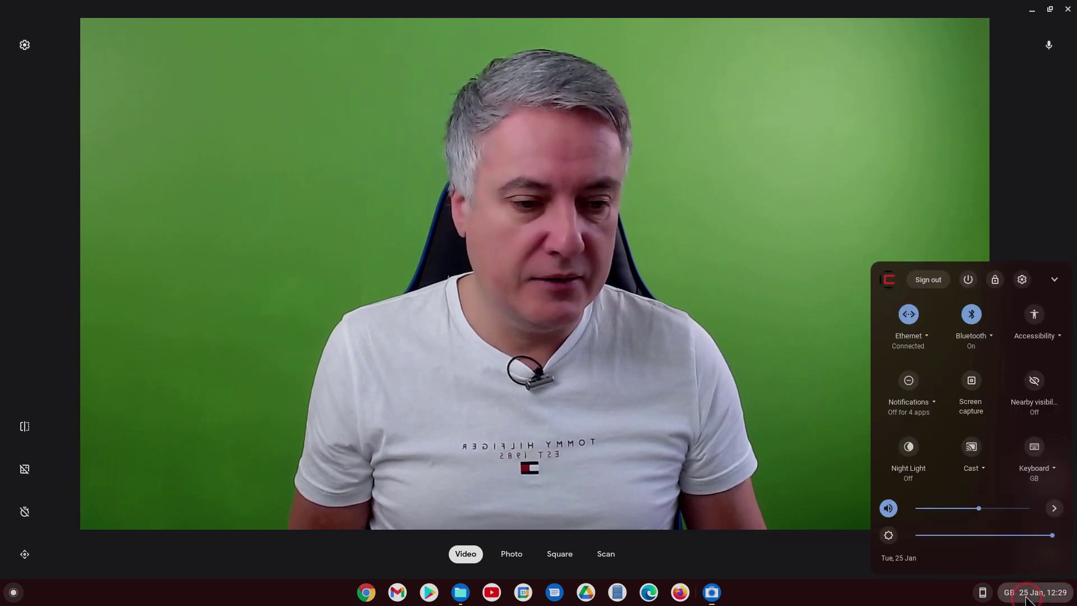
click(913, 525)
click(969, 514)
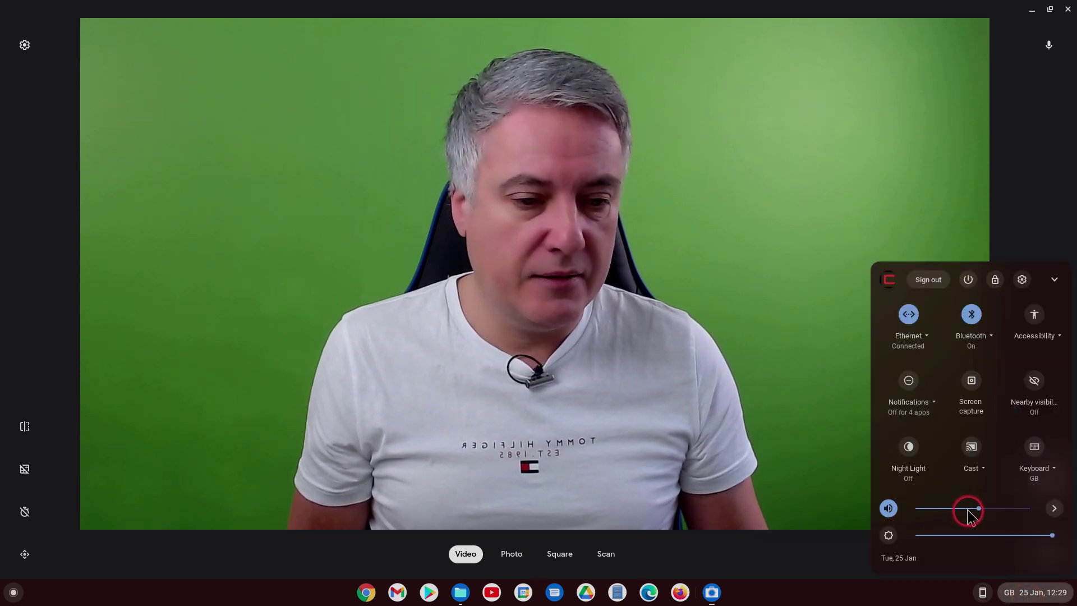
click(1057, 510)
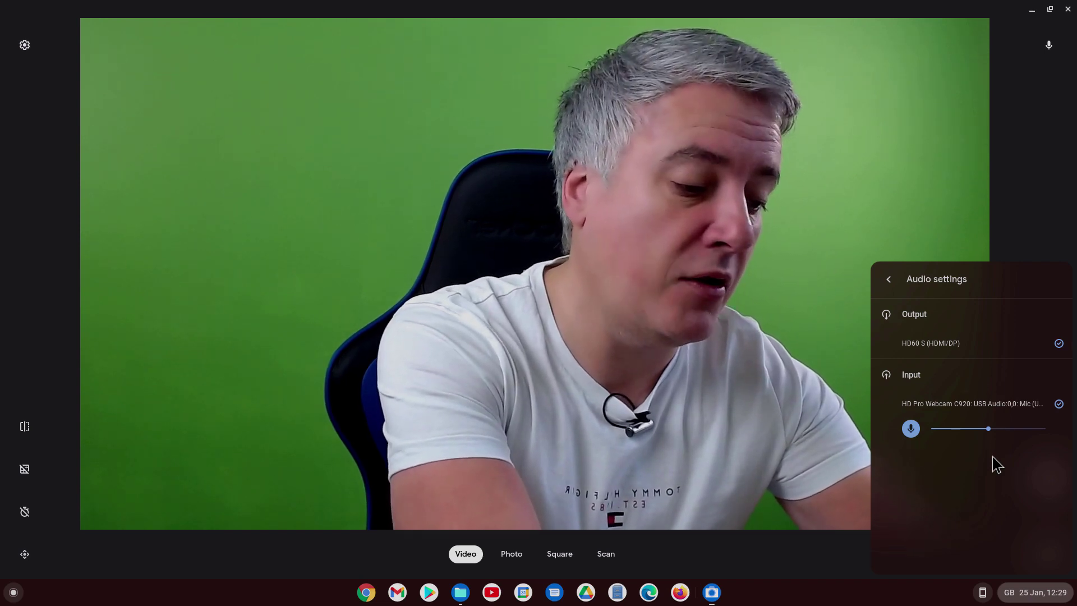
key(Escape)
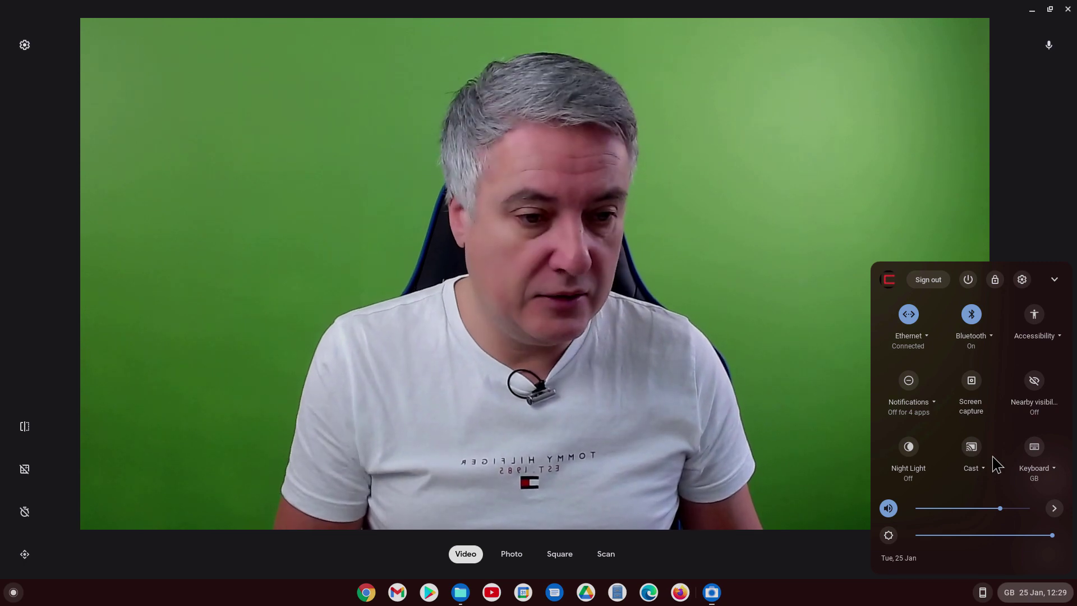
click(1054, 508)
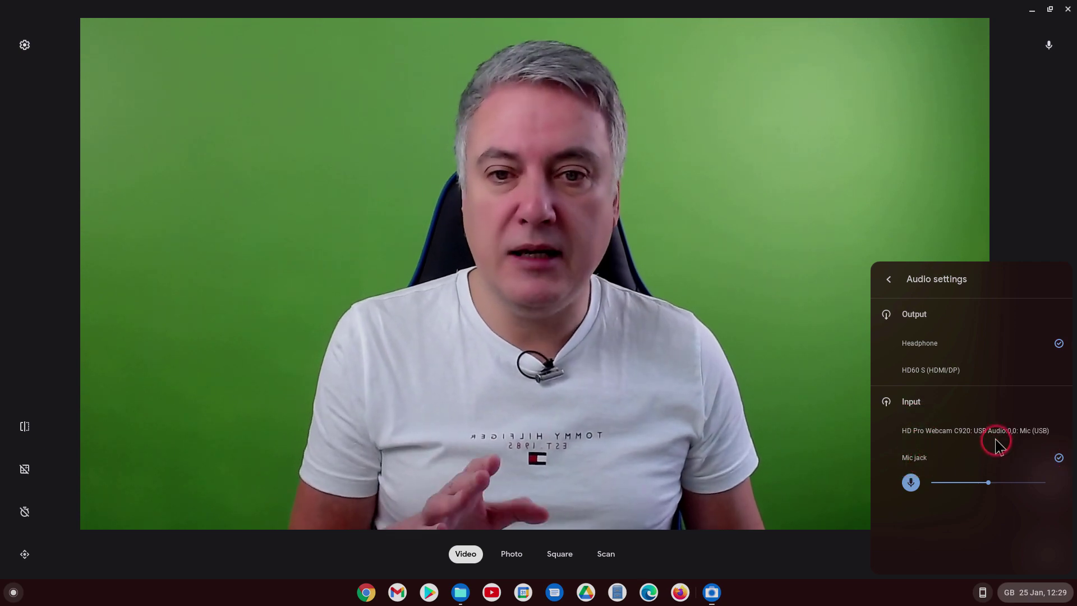
click(1029, 598)
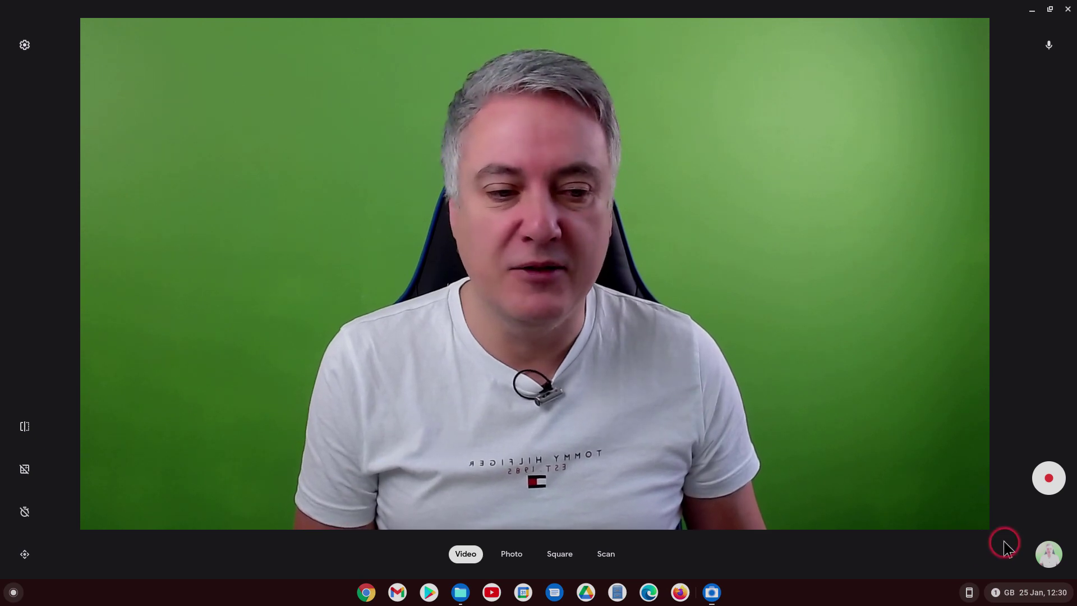
Select HD 1080p (1920:1080) as the external camera's video resolution
click(24, 46)
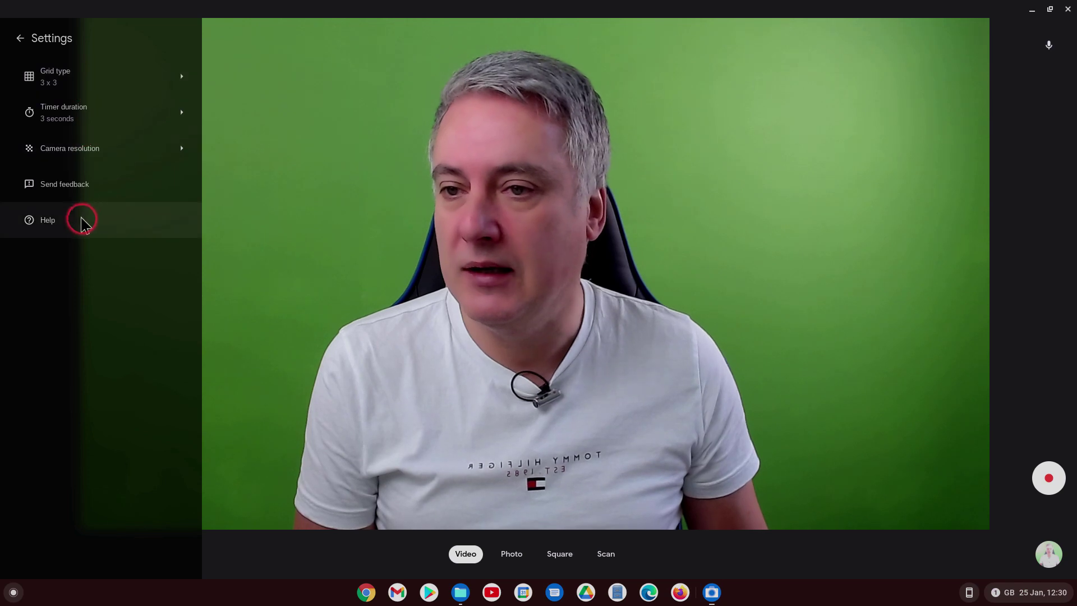
click(20, 38)
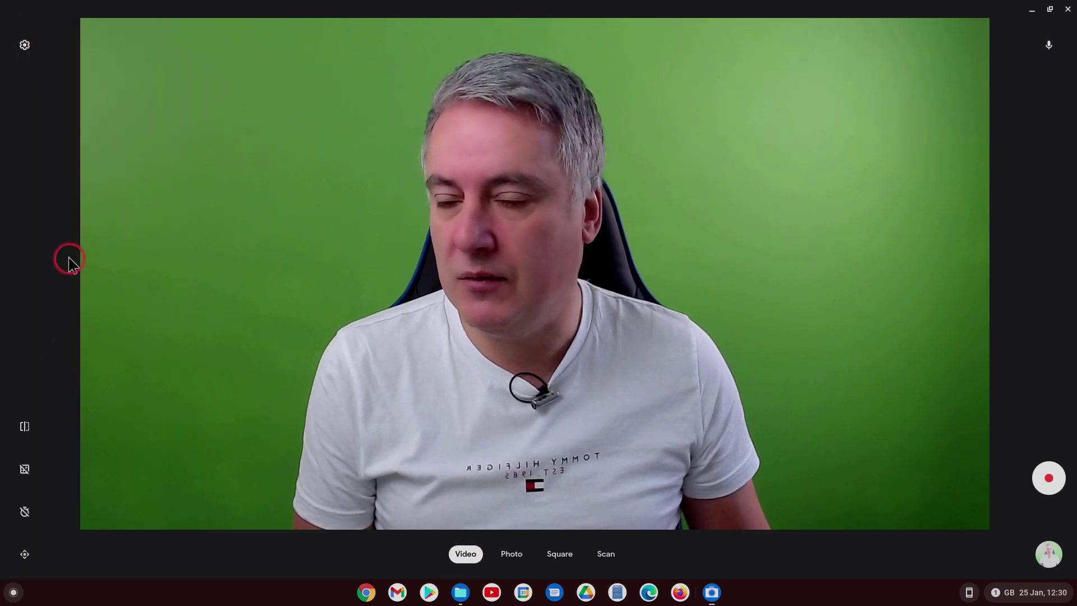
click(24, 45)
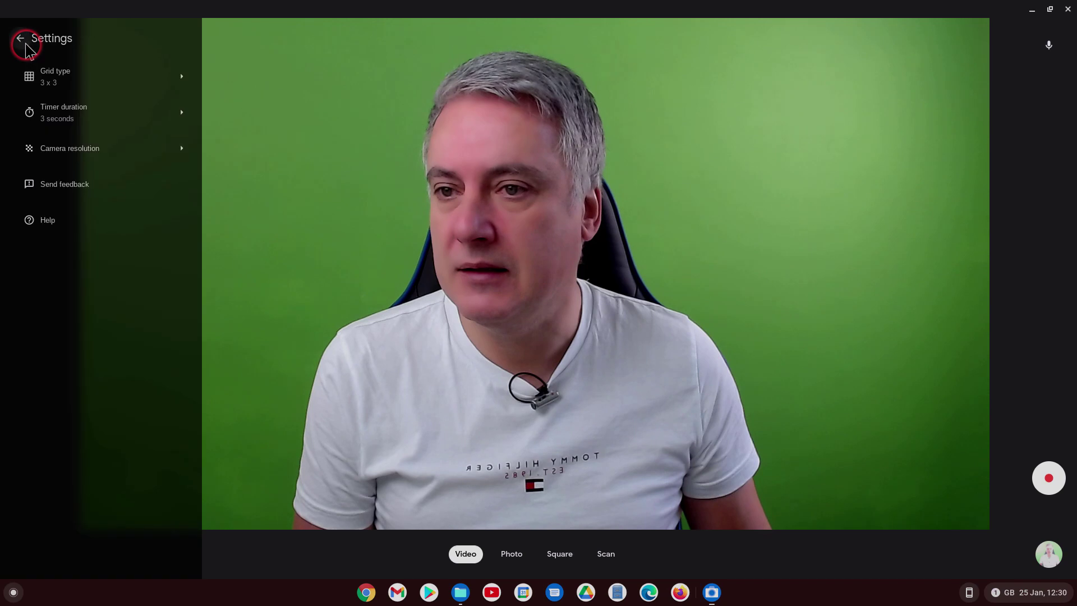
click(68, 148)
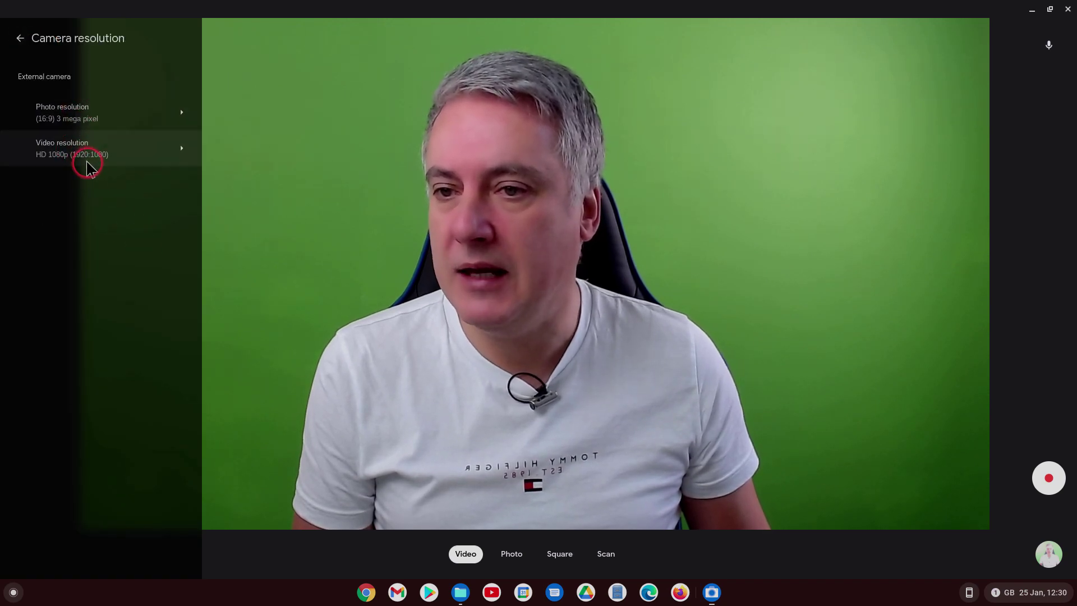
click(86, 160)
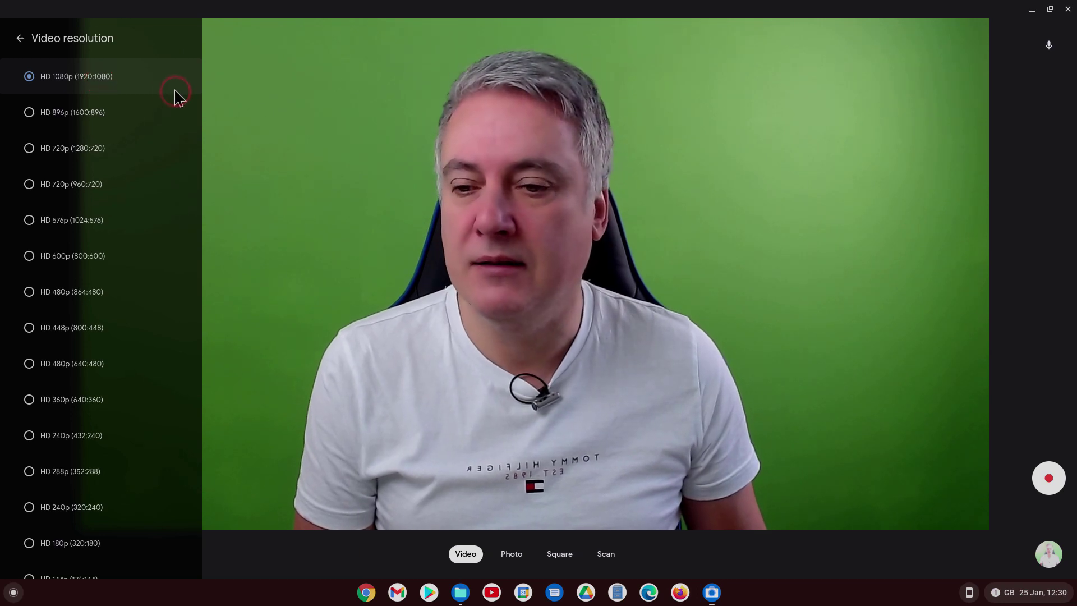
click(128, 75)
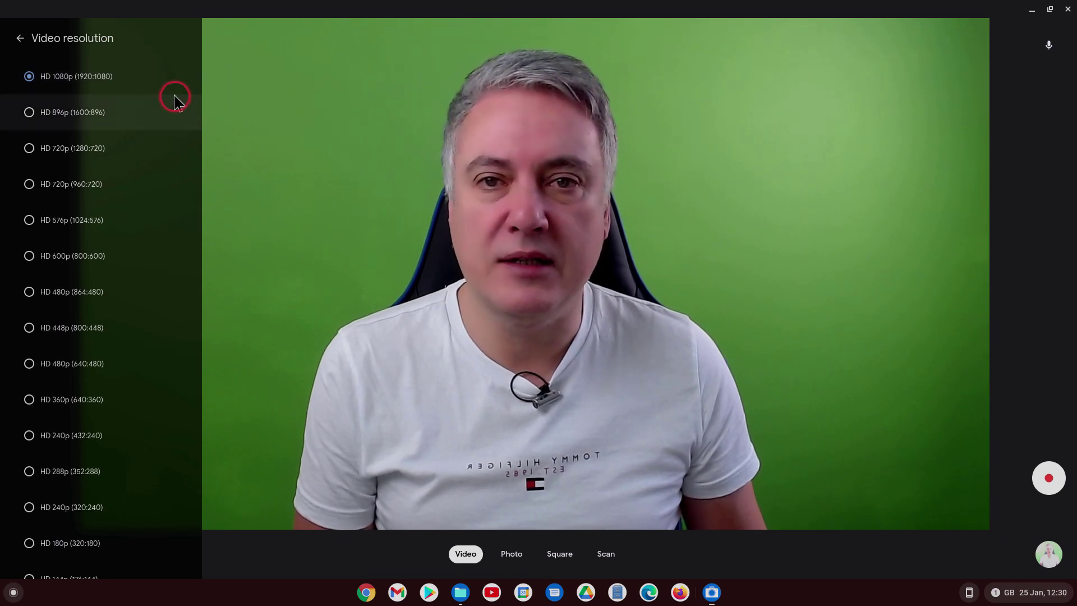
Leave the video resolution list and return to the main camera settings
click(19, 39)
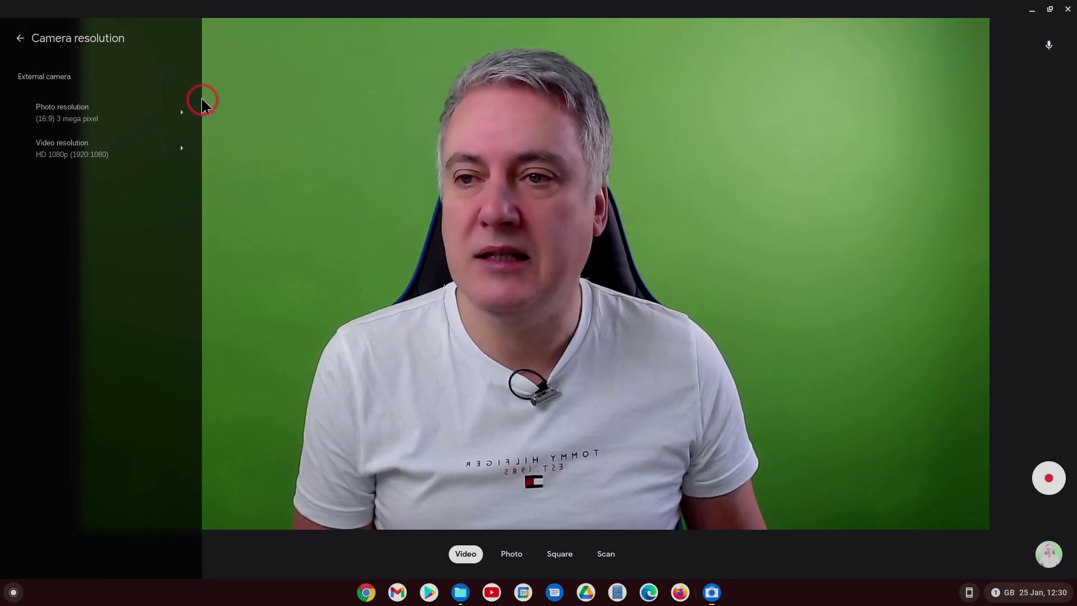
click(19, 39)
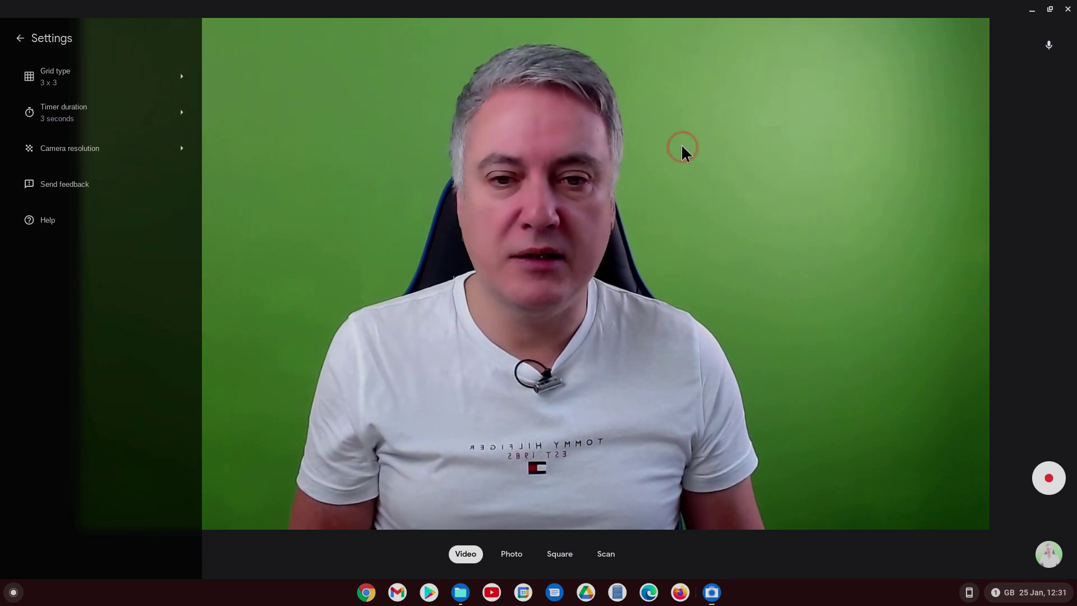
click(604, 187)
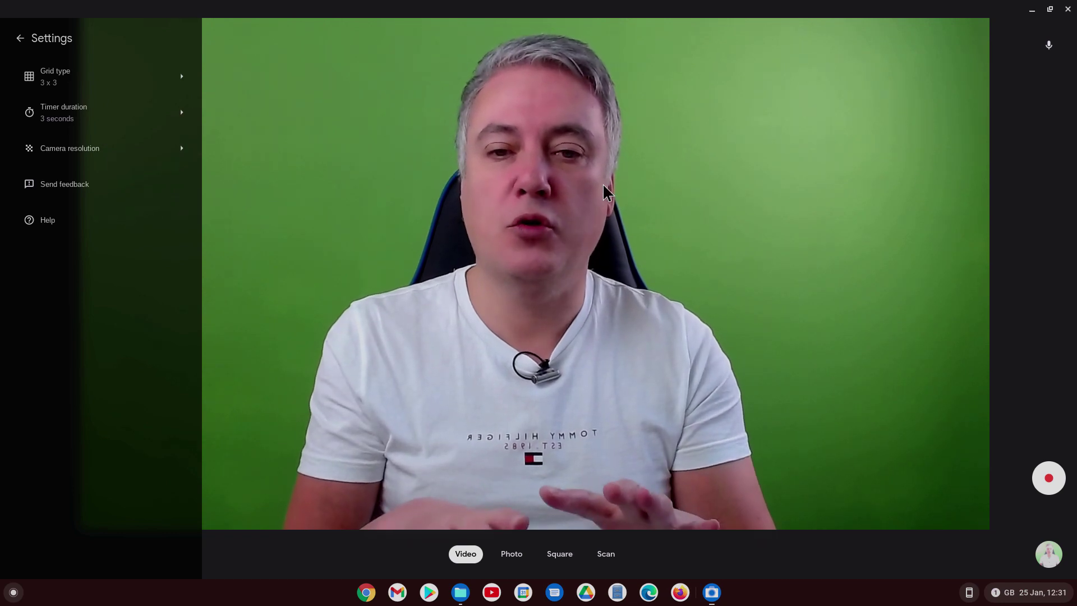
click(684, 99)
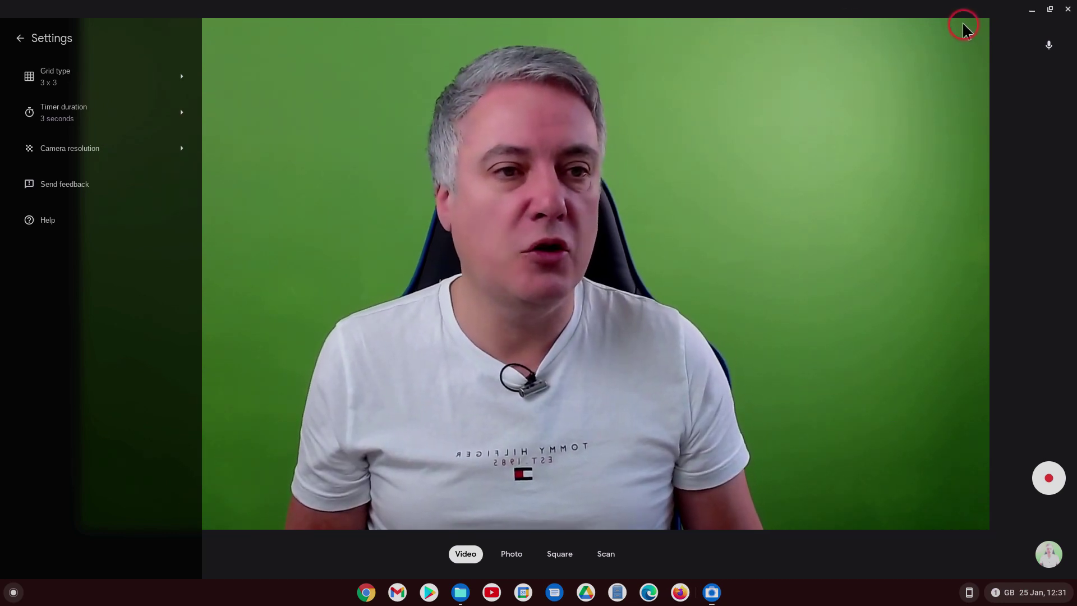
click(1031, 11)
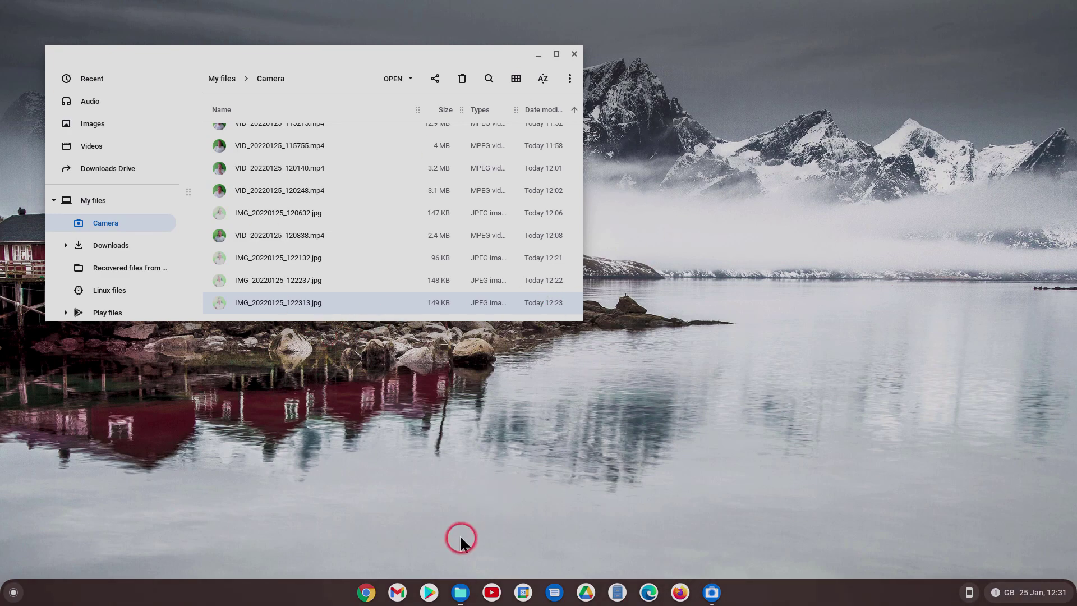
click(365, 595)
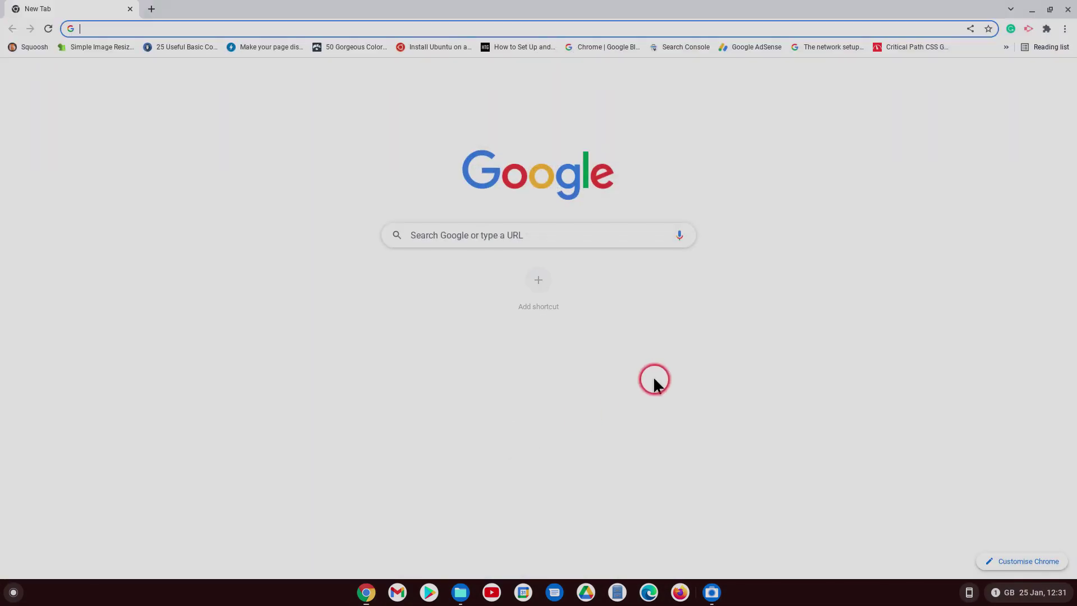
click(1032, 10)
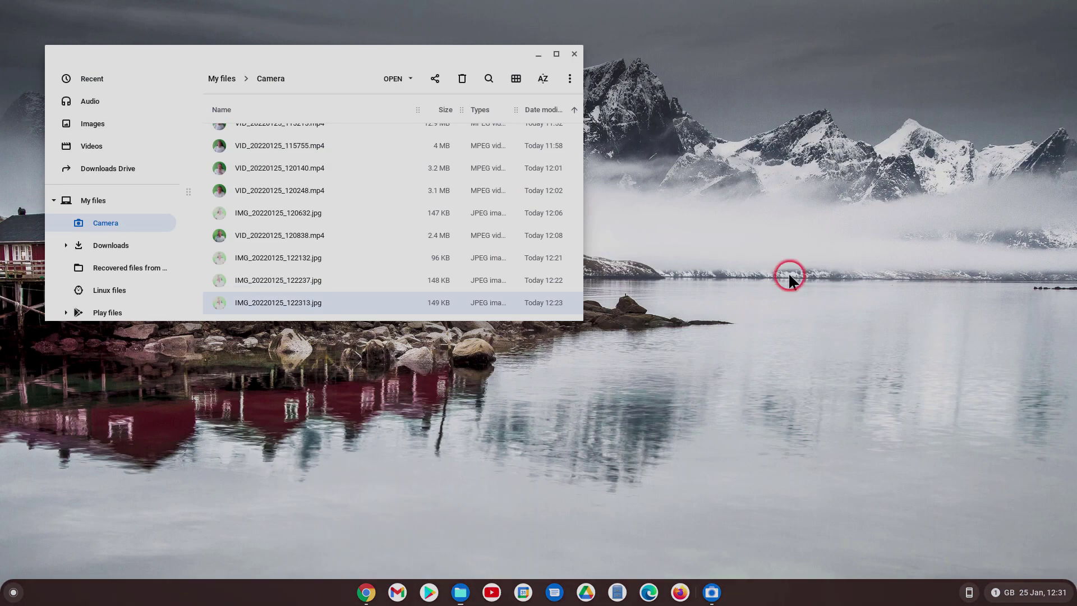
click(705, 593)
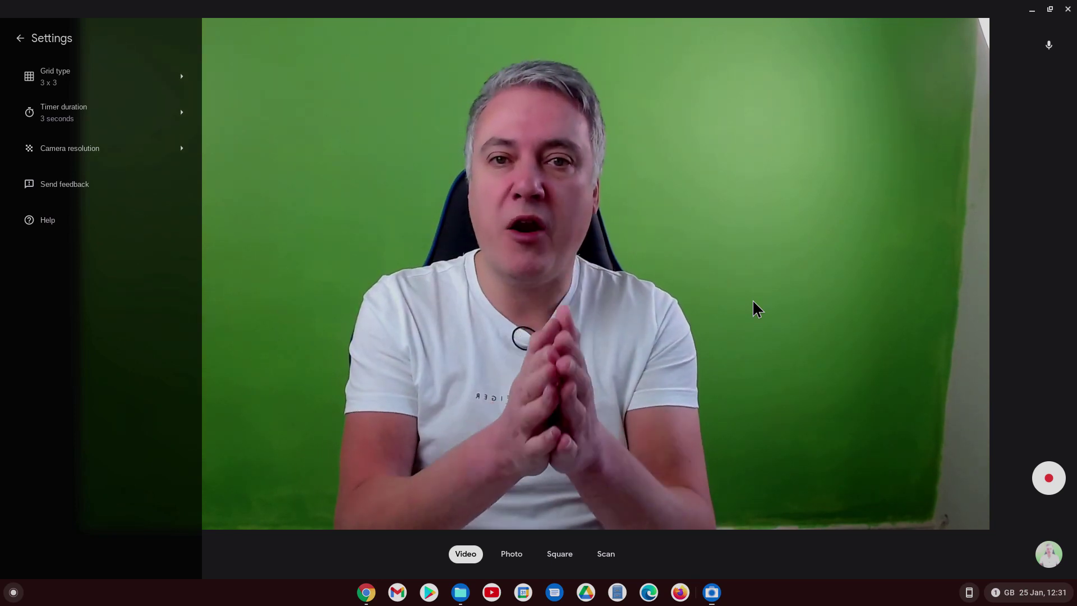
click(861, 601)
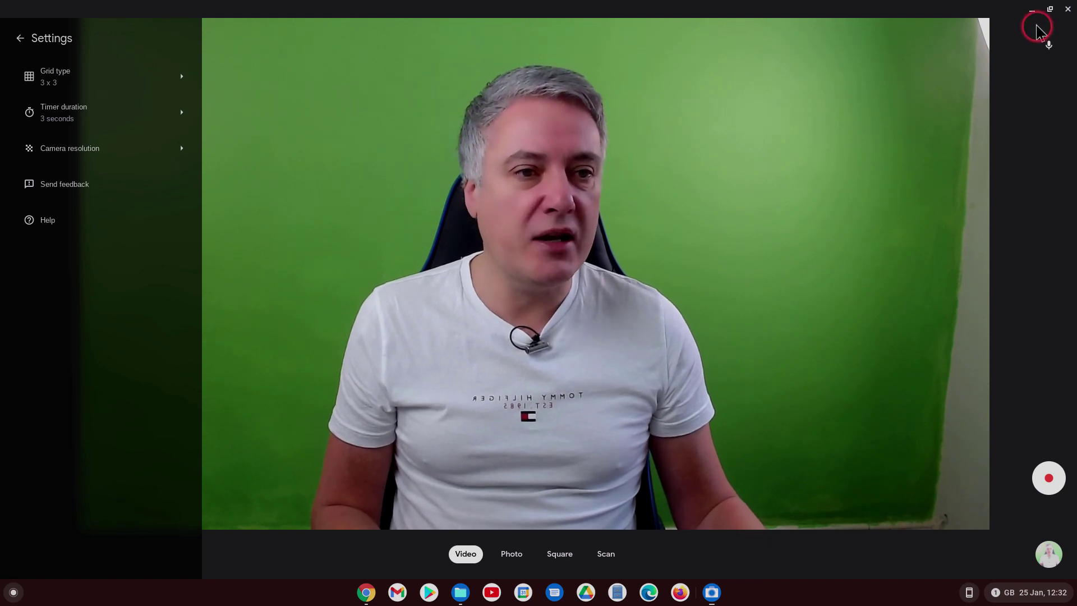
View the file info of VID_20220125_120248.mp4 in the Camera folder, including its video dimensions, and close the file manager
click(460, 592)
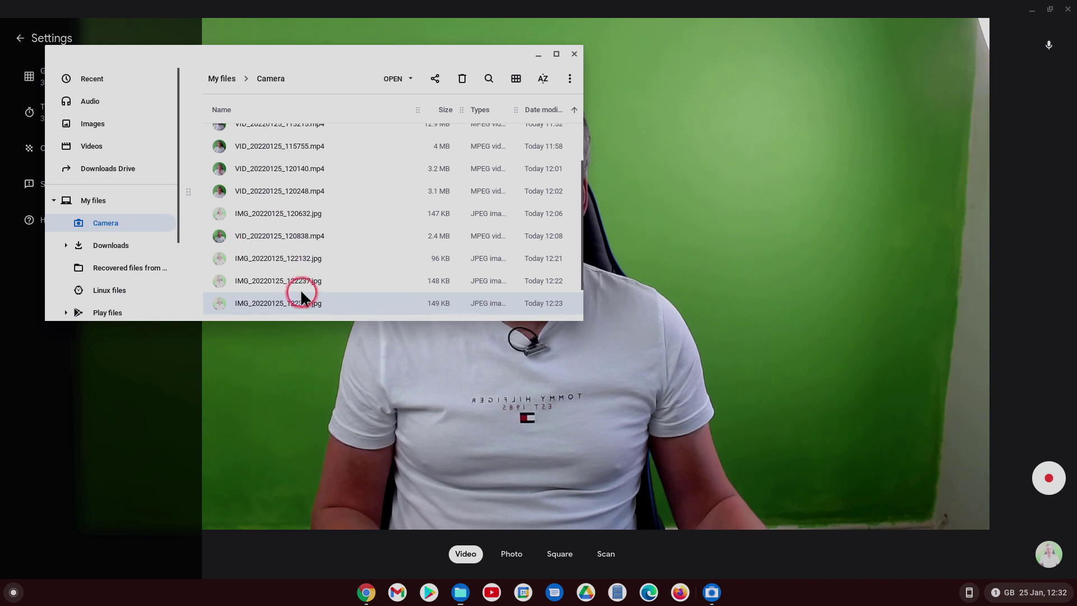
scroll(300, 289, up, 1)
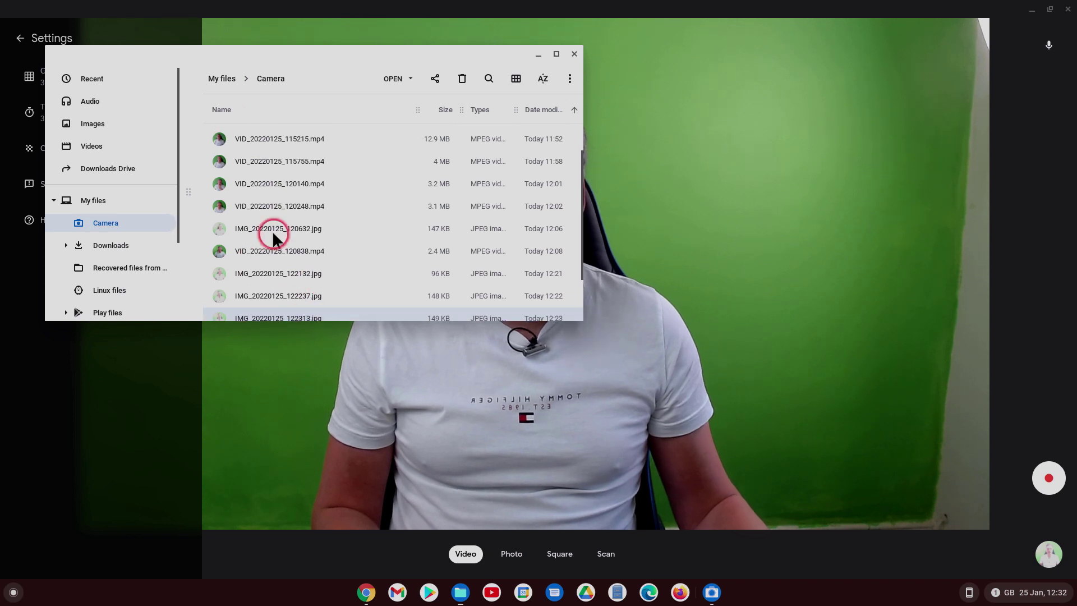
right_click(243, 206)
click(235, 205)
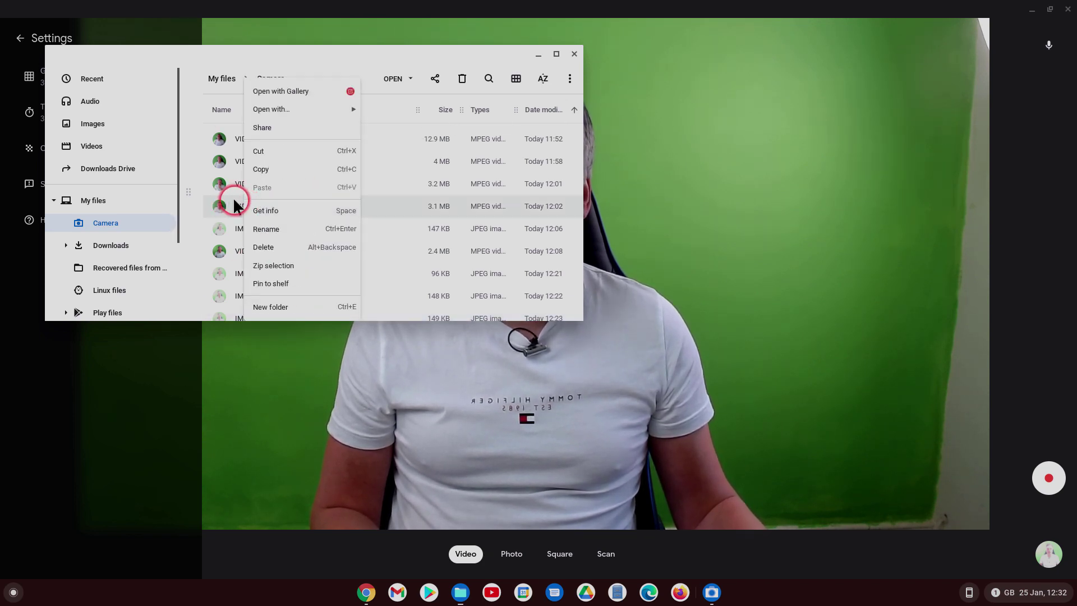
click(298, 209)
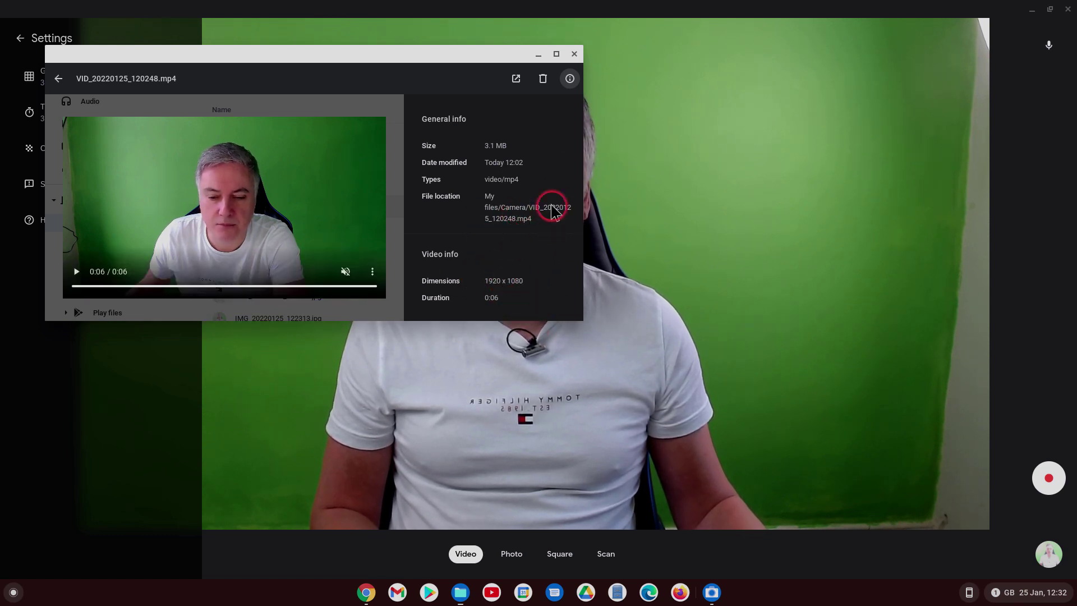
click(573, 54)
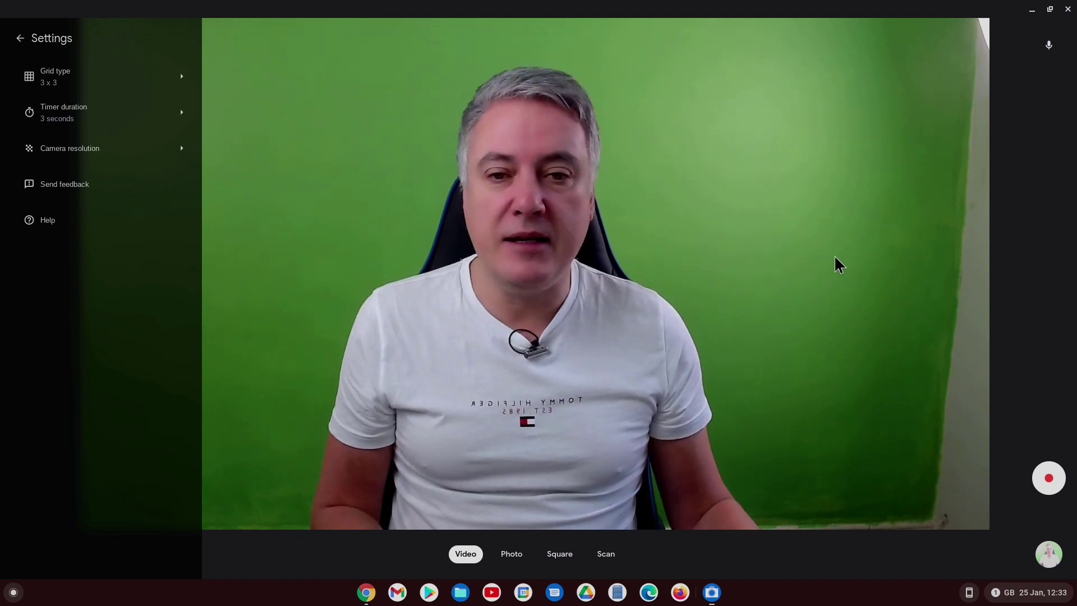
Switch to Chrome, open chrome://flags and search the experiments for "camera"
click(1033, 11)
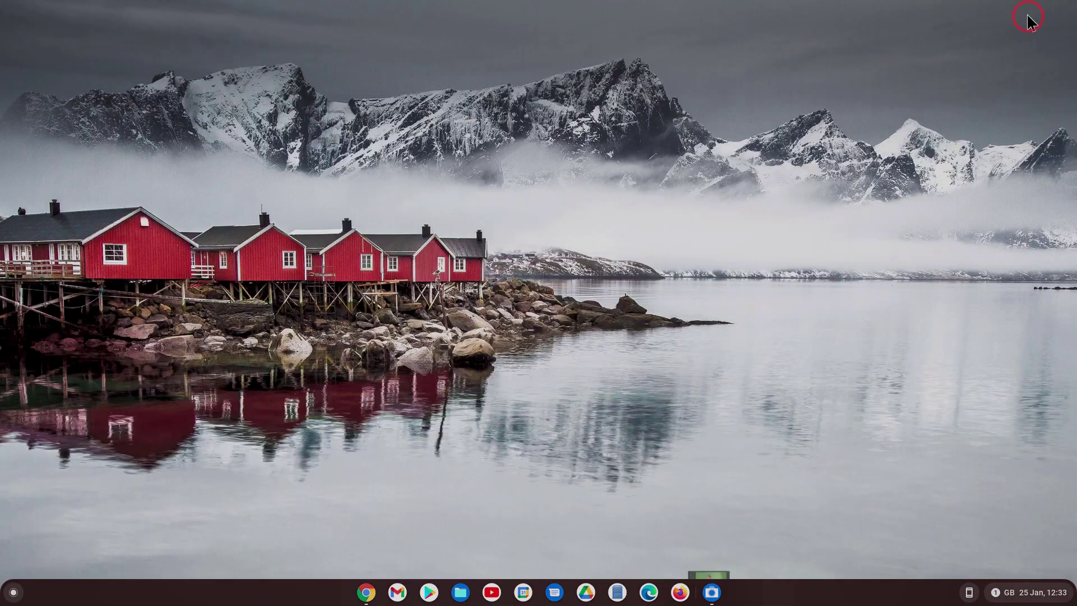
click(712, 592)
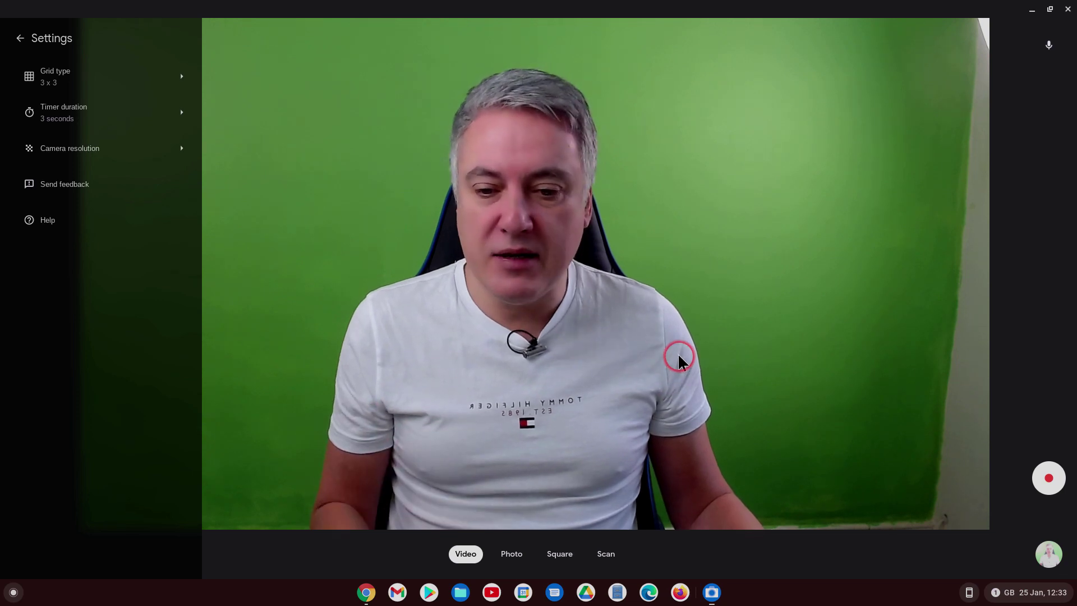
click(367, 593)
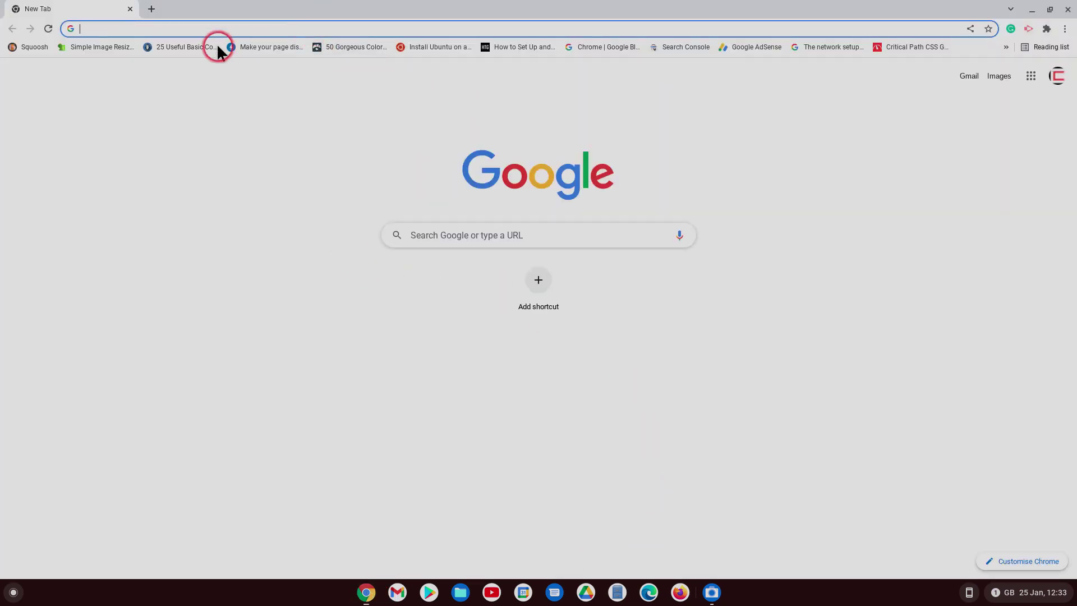
text(chrome:)
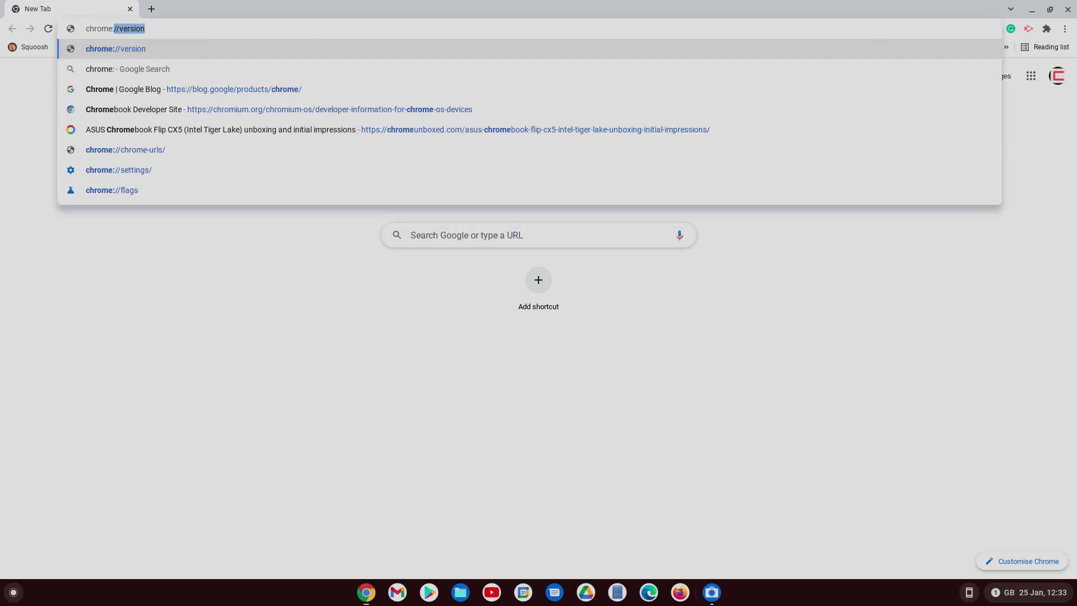
text(//flags)
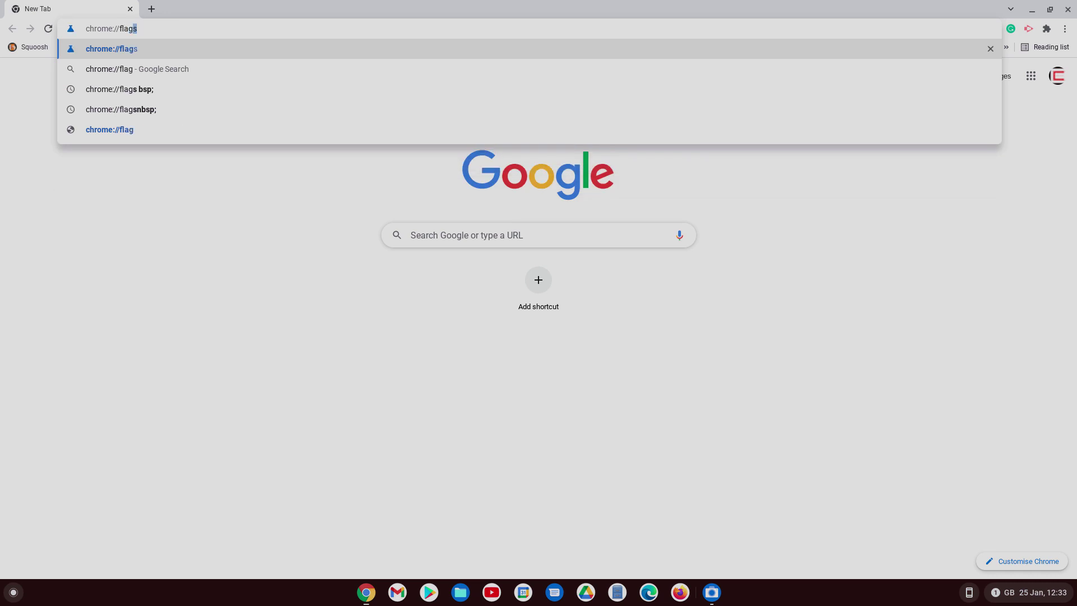
key(Return)
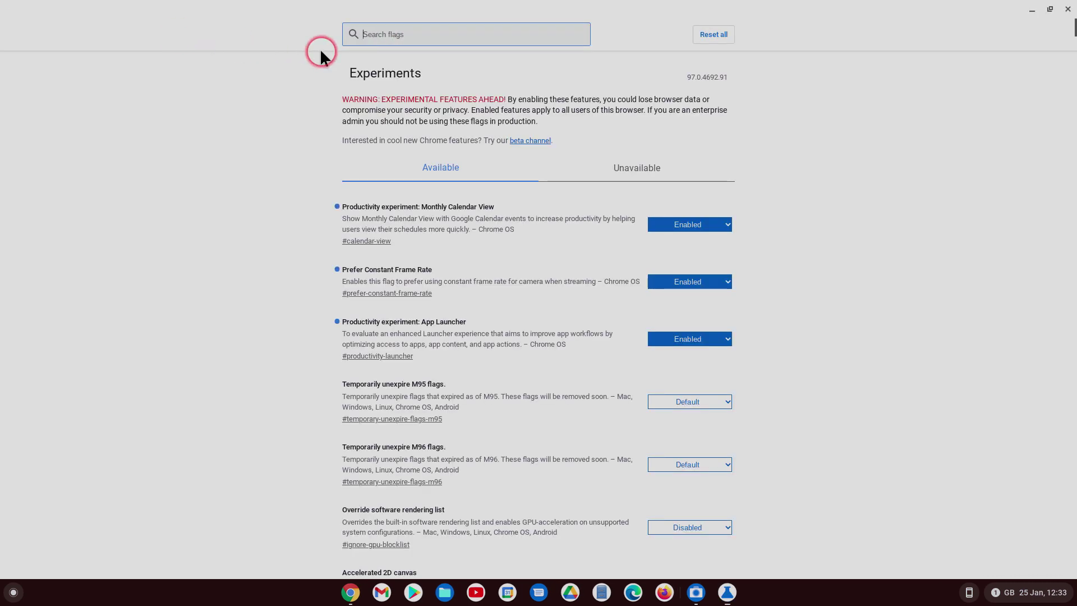
text(camera)
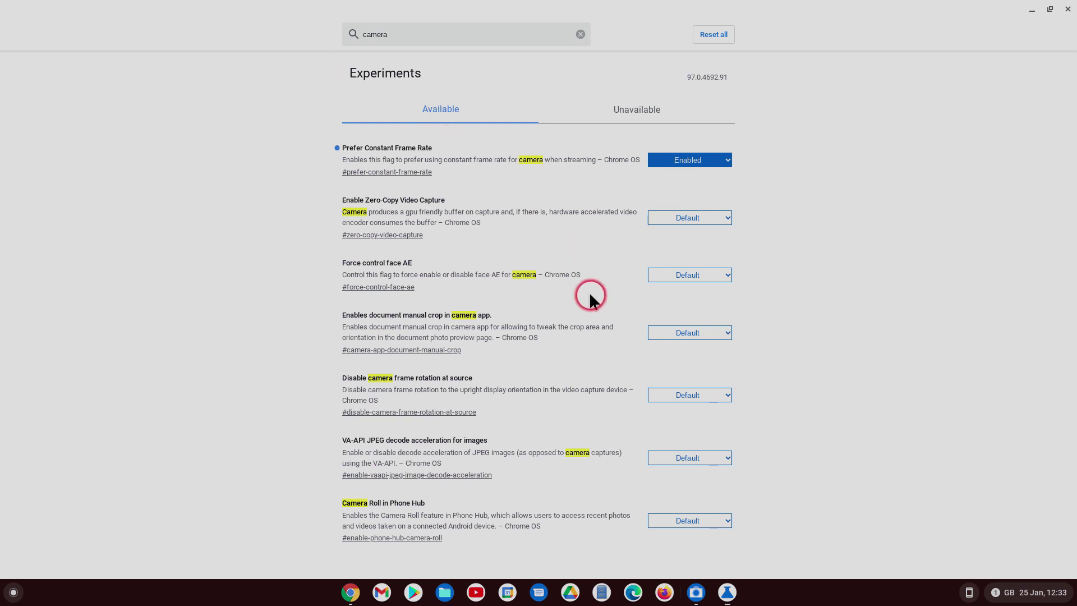
Review the camera flags, highlight "streaming" in the Prefer Constant Frame Rate description, and close the flags page and browser
scroll(569, 269, down, 2)
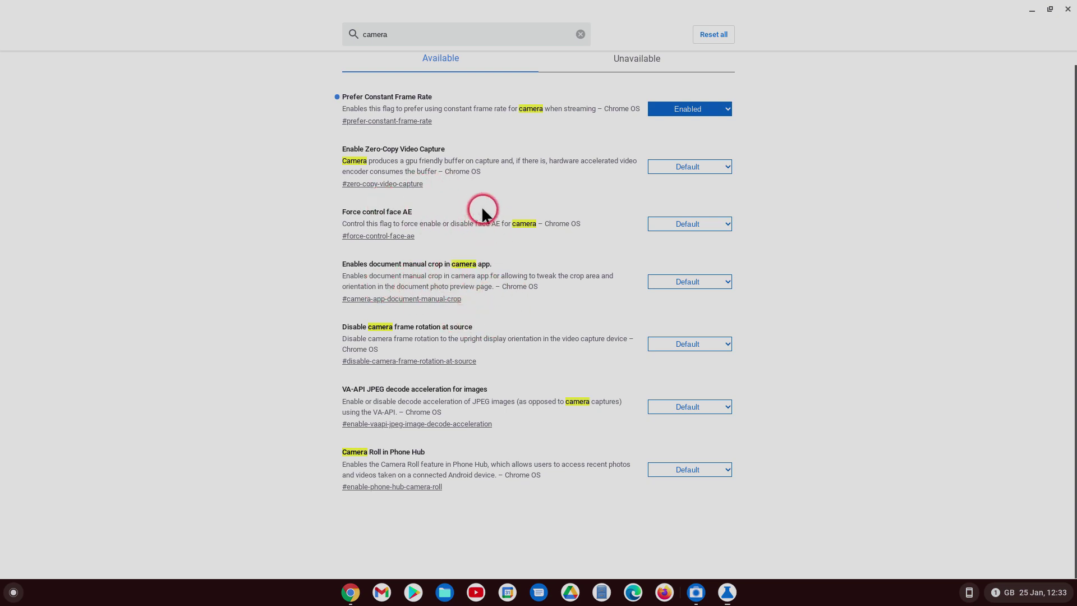
scroll(492, 211, up, 2)
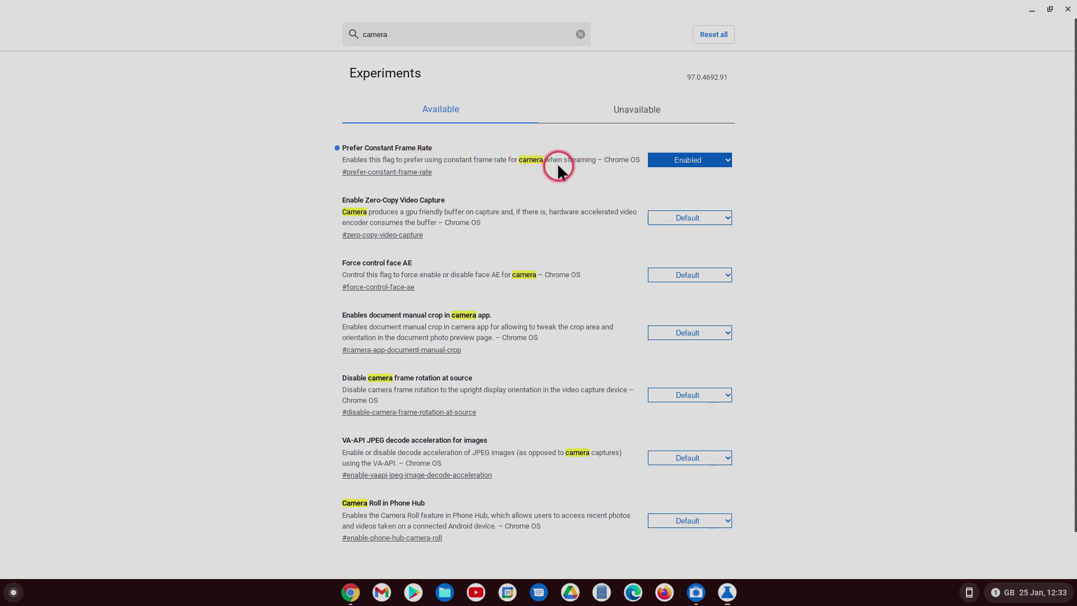
drag(563, 161, 590, 161)
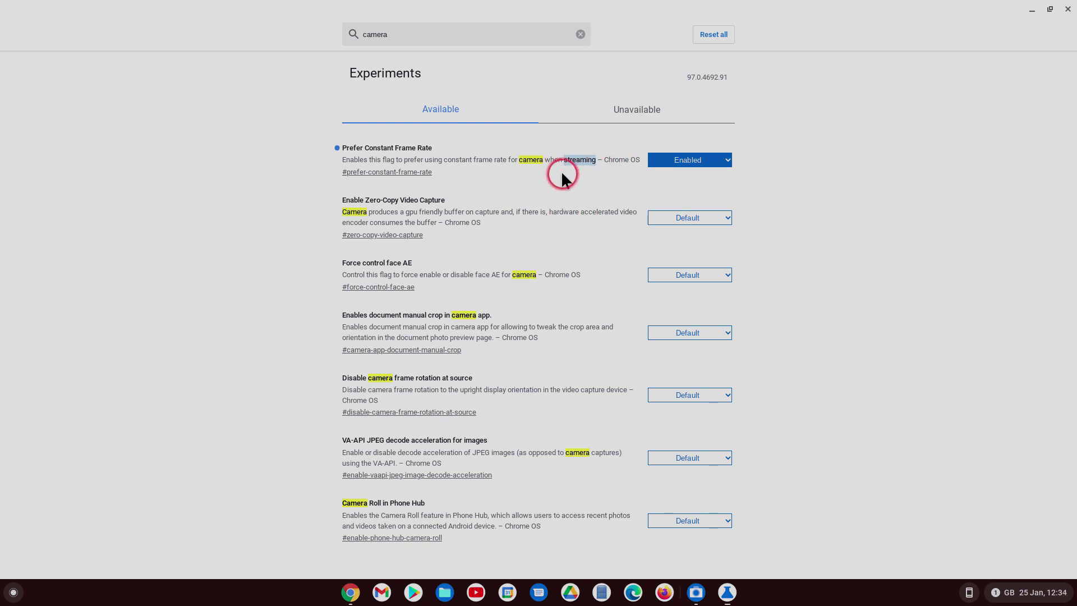
click(1067, 9)
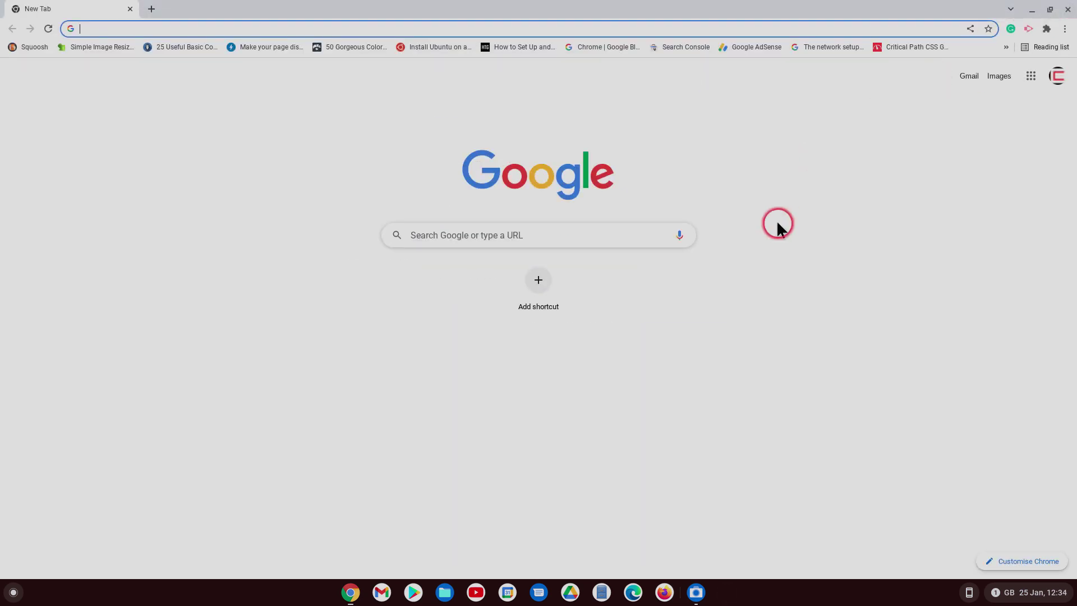
click(1068, 9)
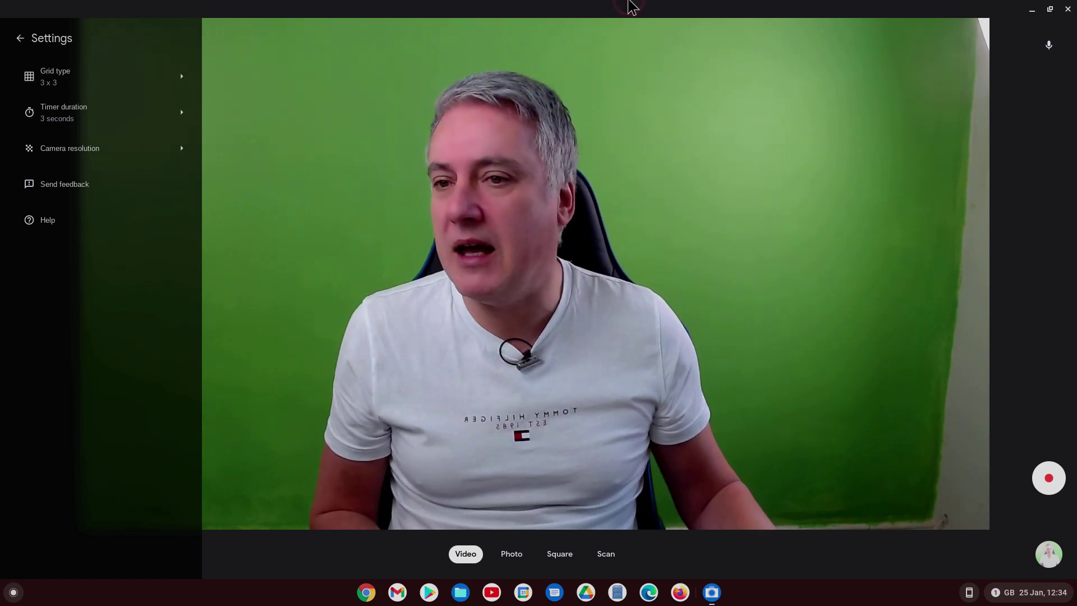
Reopen the camera settings, check the external camera's video resolution options and leave the list
click(21, 40)
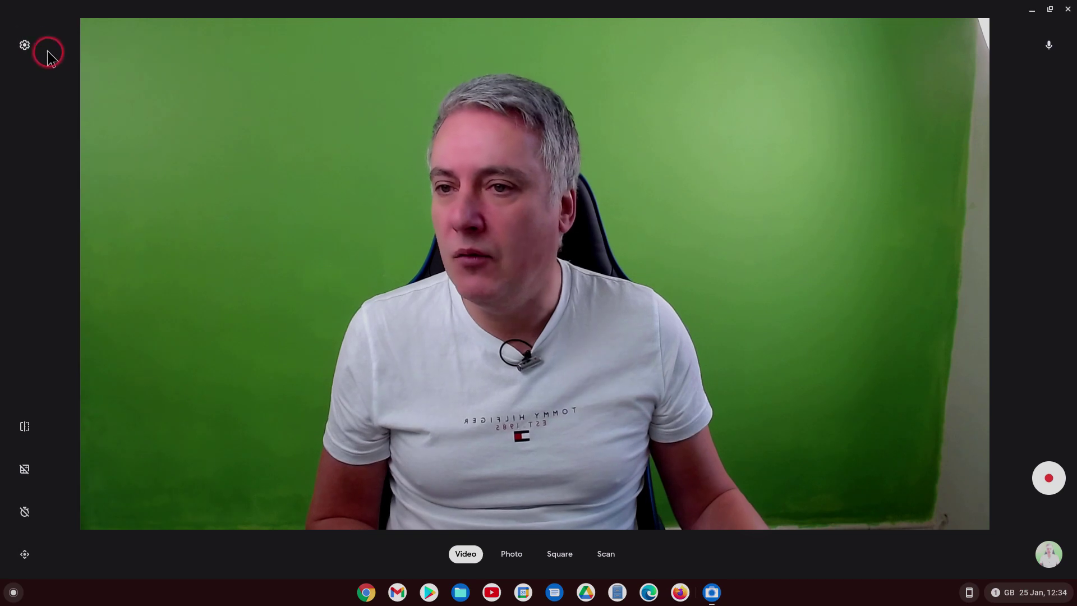
click(25, 46)
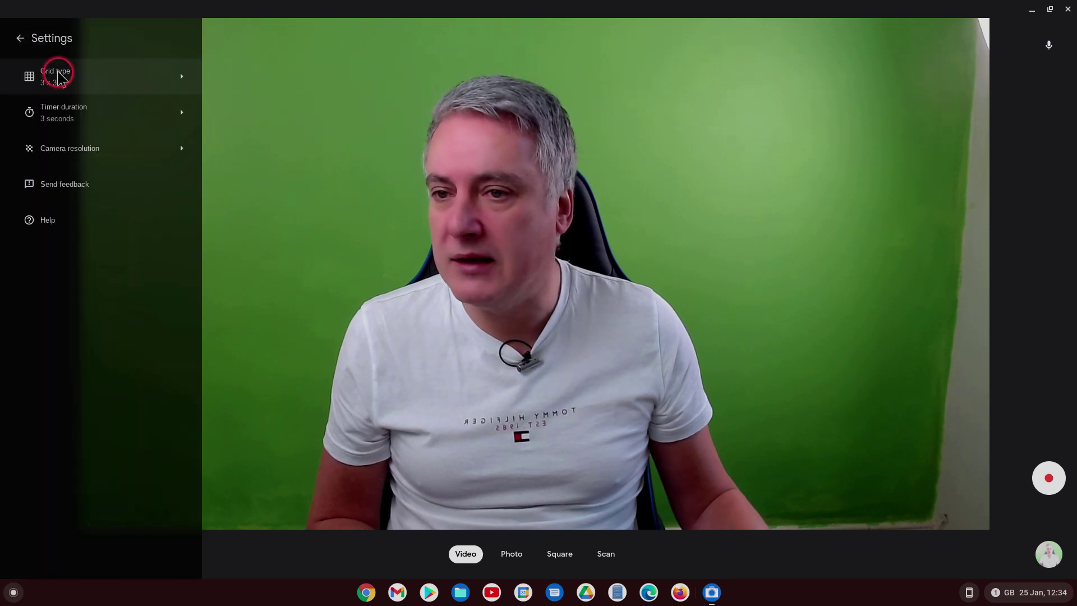
click(98, 157)
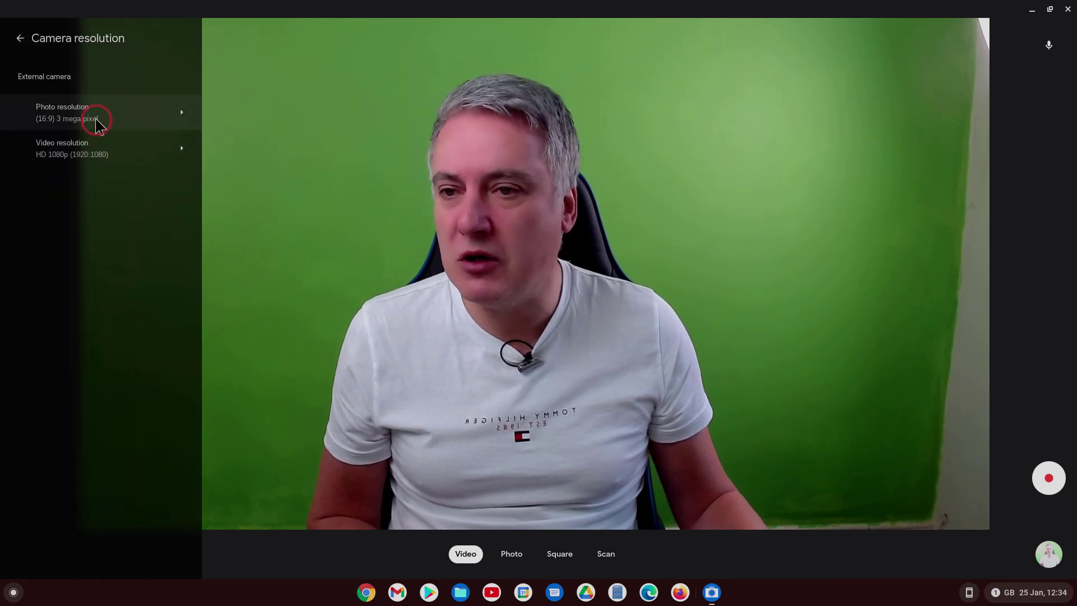
click(96, 149)
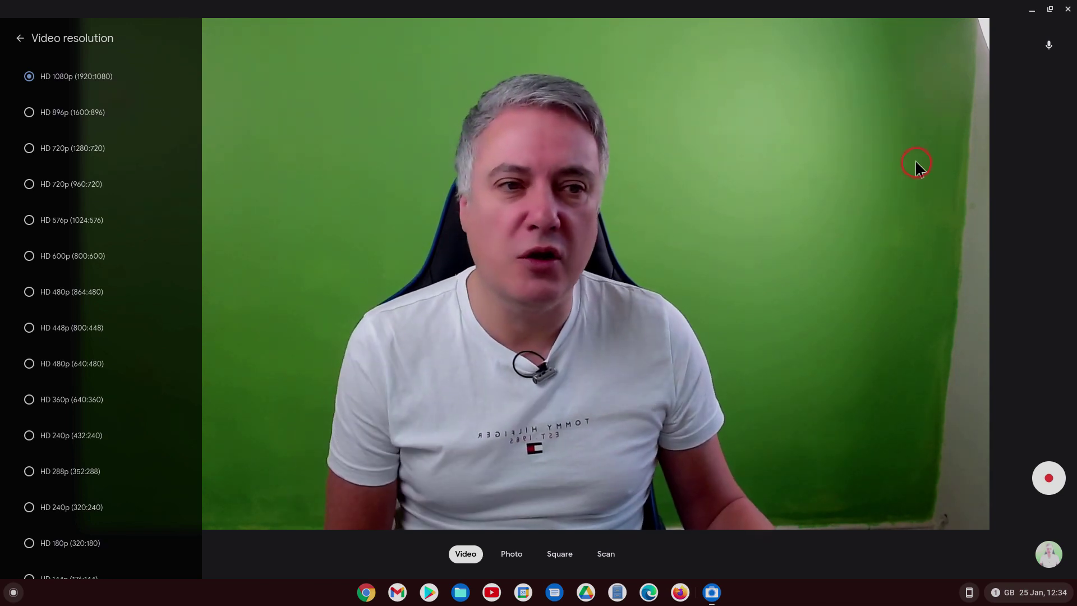
click(21, 38)
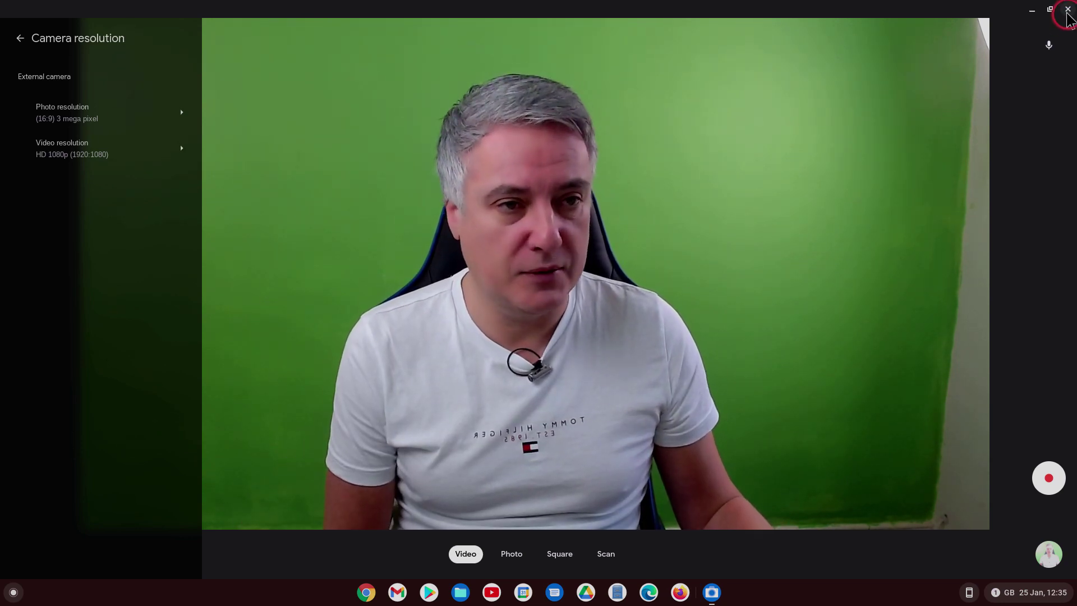
drag(1067, 17, 1047, 204)
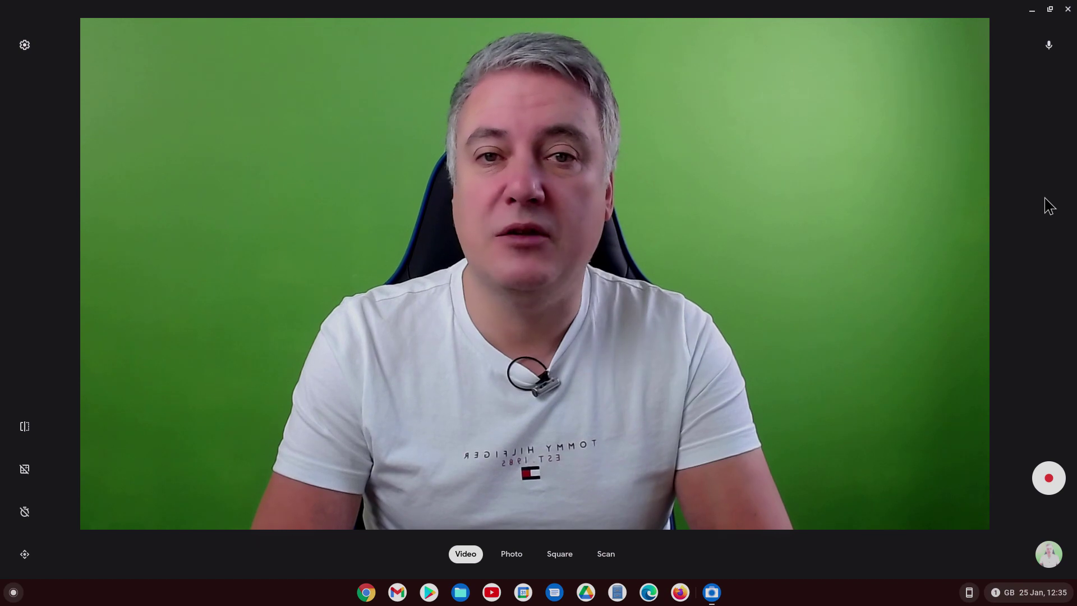